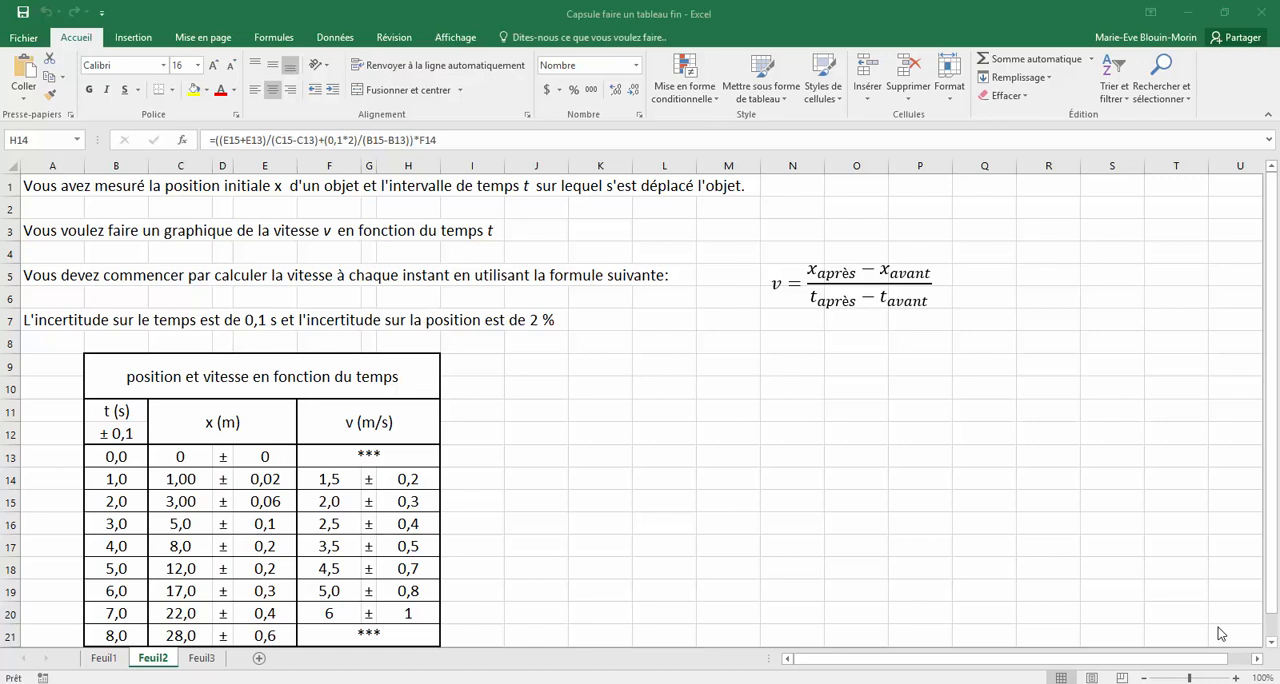
# Insert an empty scatter chart with unconnected points and place it to the right of the data table
pyautogui.click(671, 410)
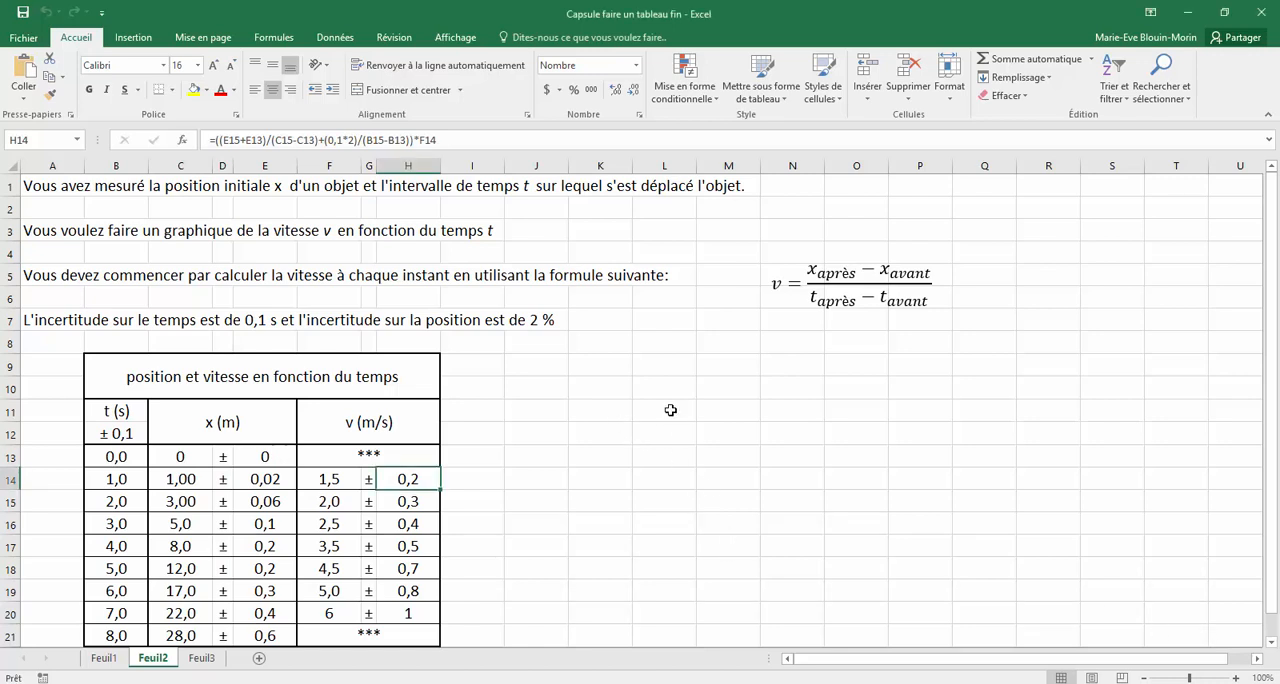
pyautogui.click(671, 410)
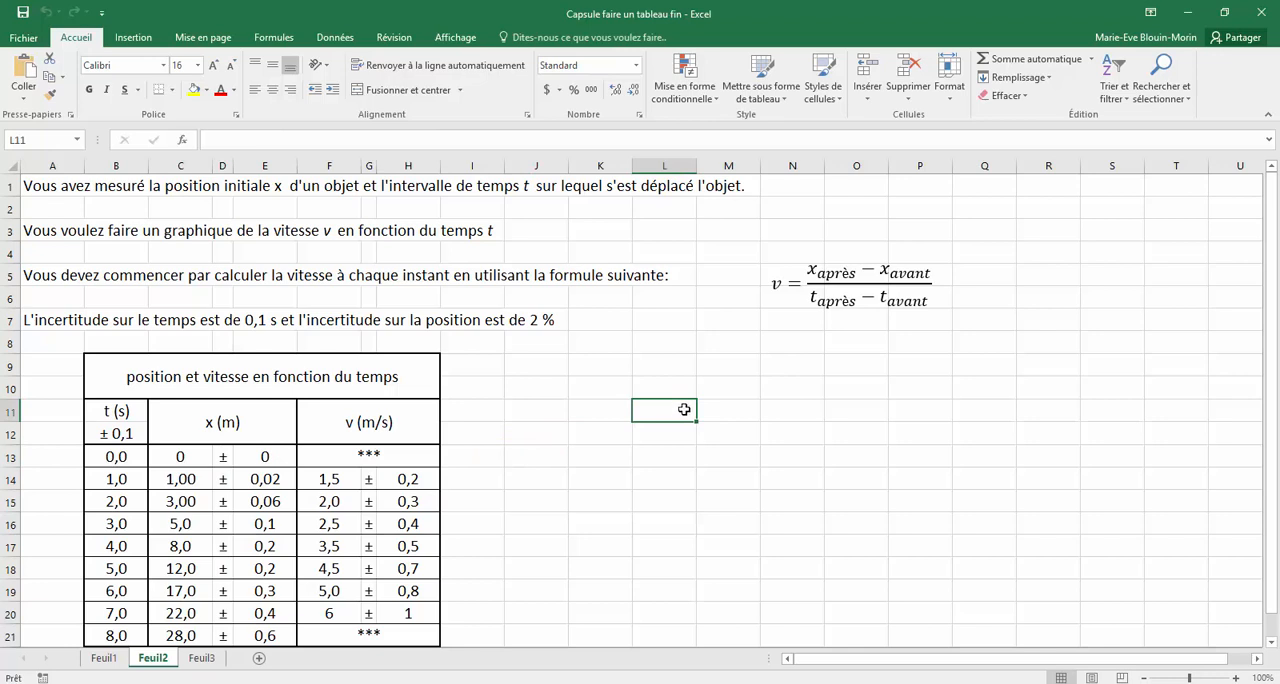
pyautogui.click(140, 38)
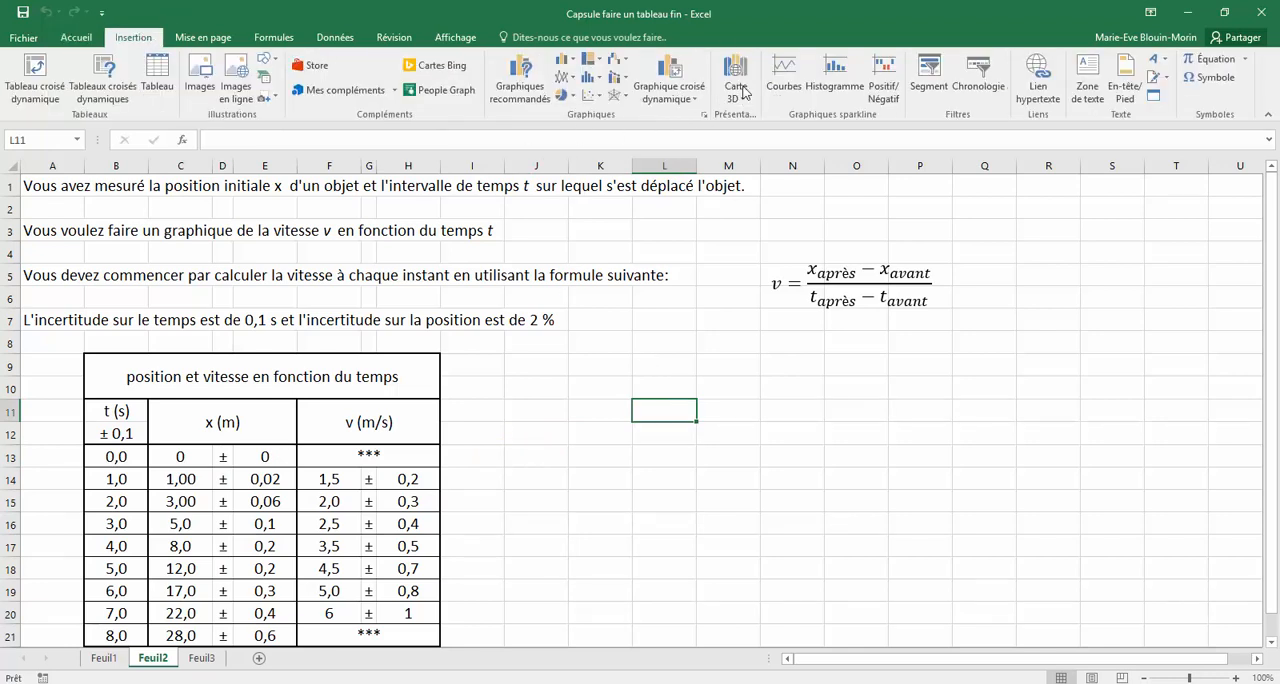
pyautogui.click(592, 96)
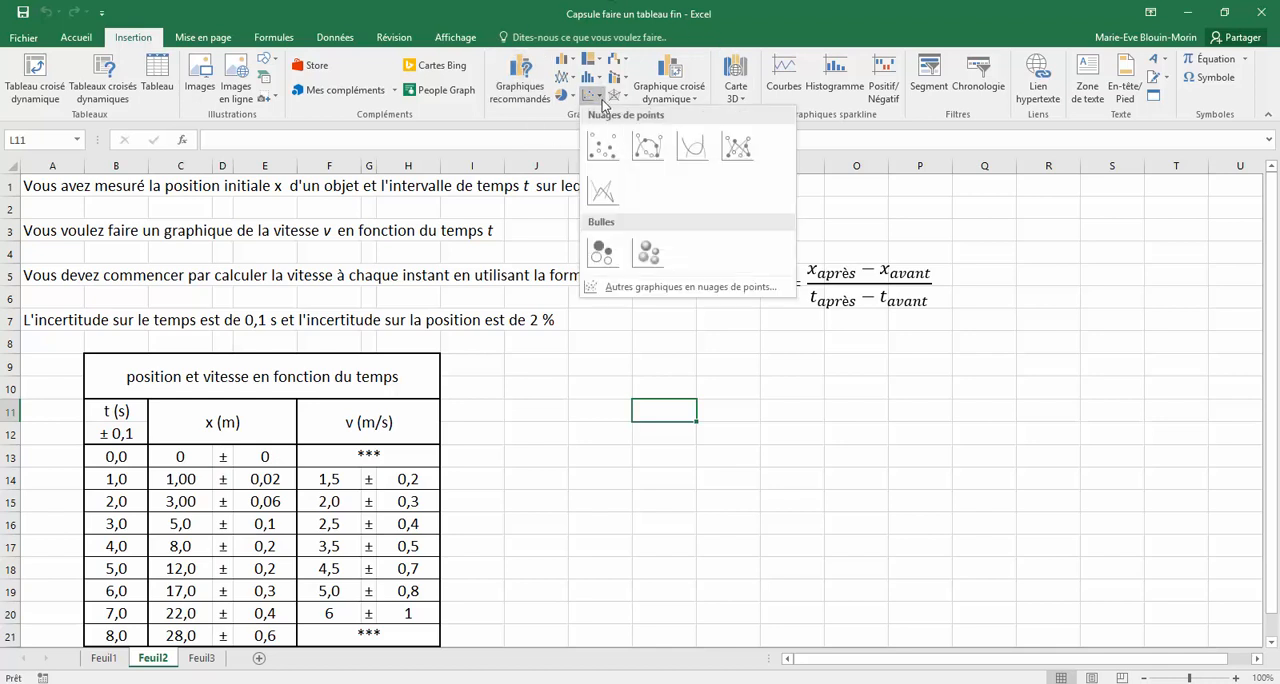
pyautogui.click(605, 157)
pyautogui.moveTo(618, 392); pyautogui.dragTo(812, 450)
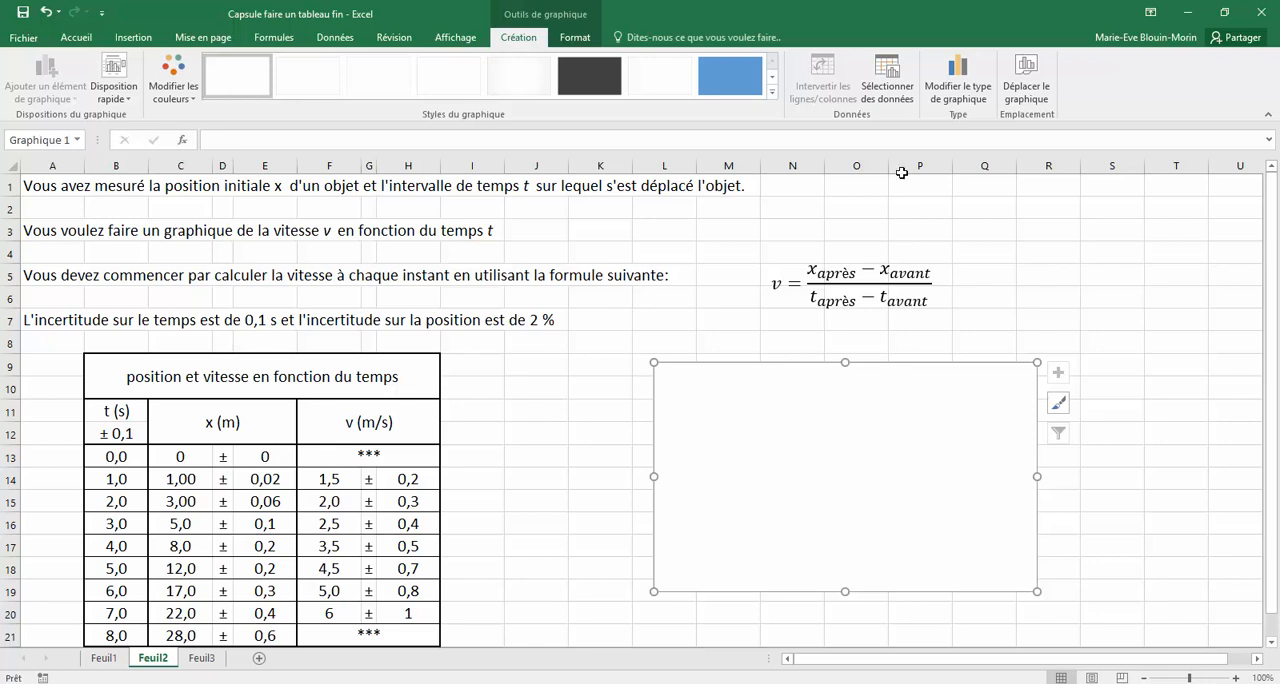
# Add a chart series named "Vitesse en fonction du temps" with the times in B14:B20 as its X values
pyautogui.click(890, 90)
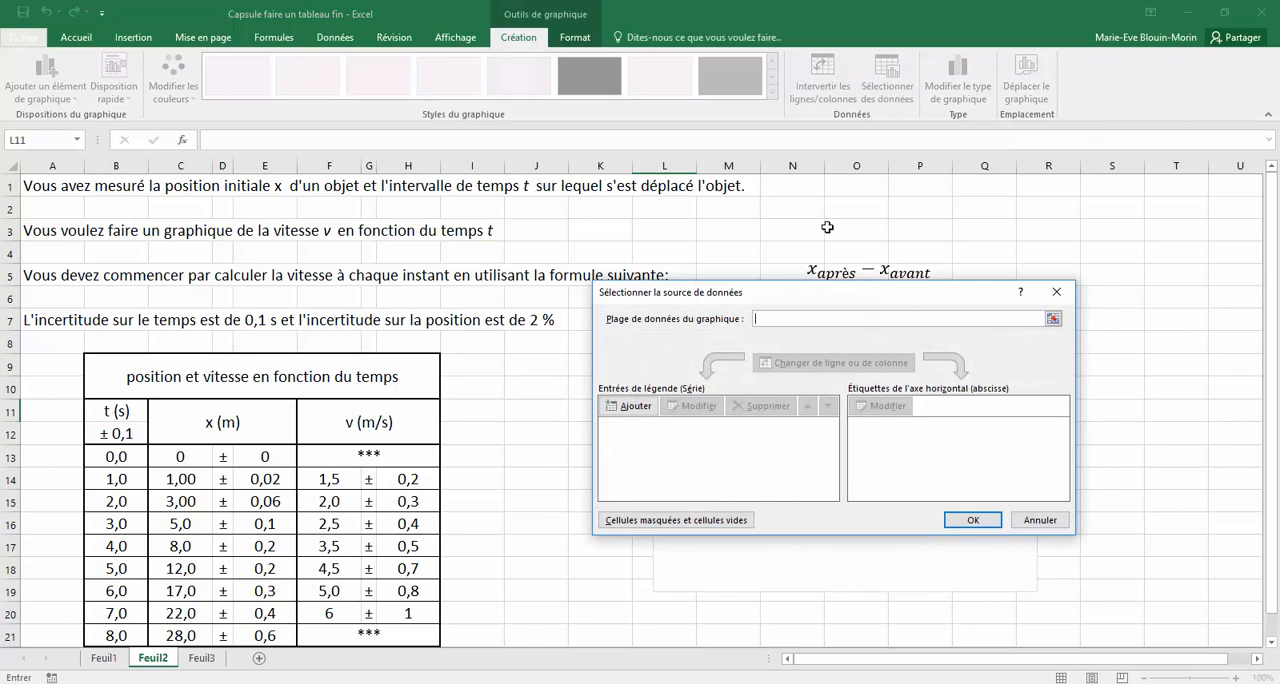
pyautogui.click(633, 406)
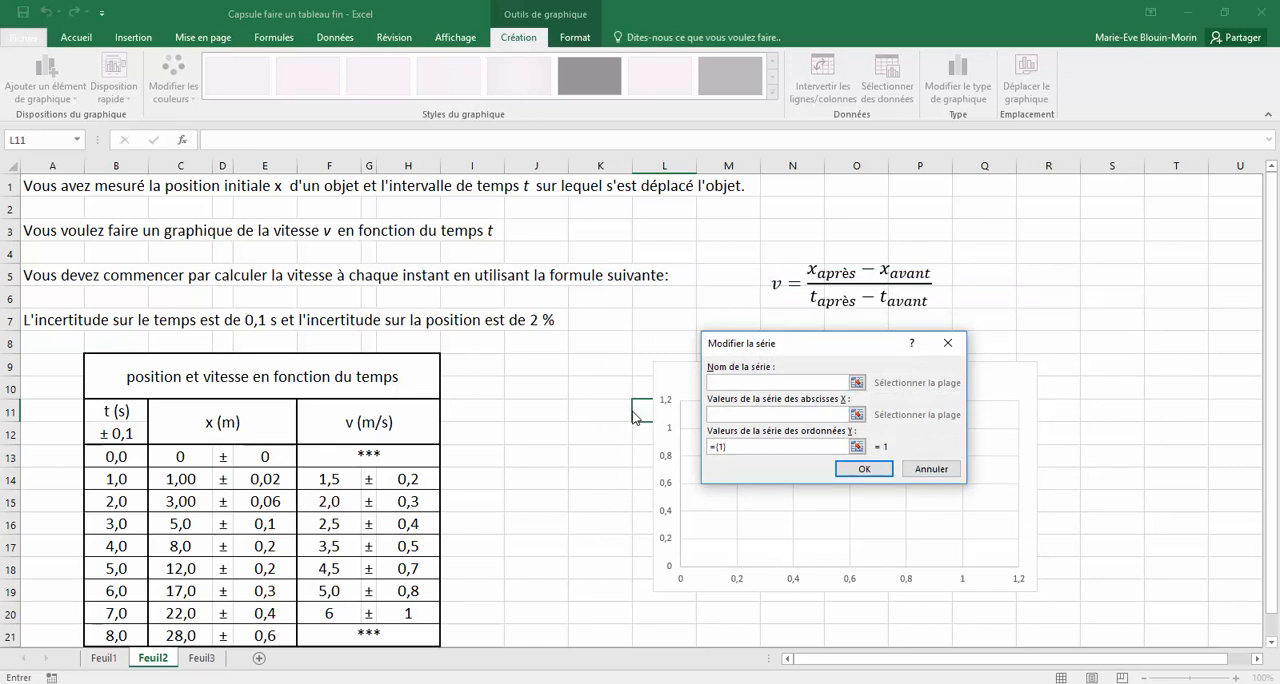
pyautogui.write('v')
pyautogui.write('u tem')
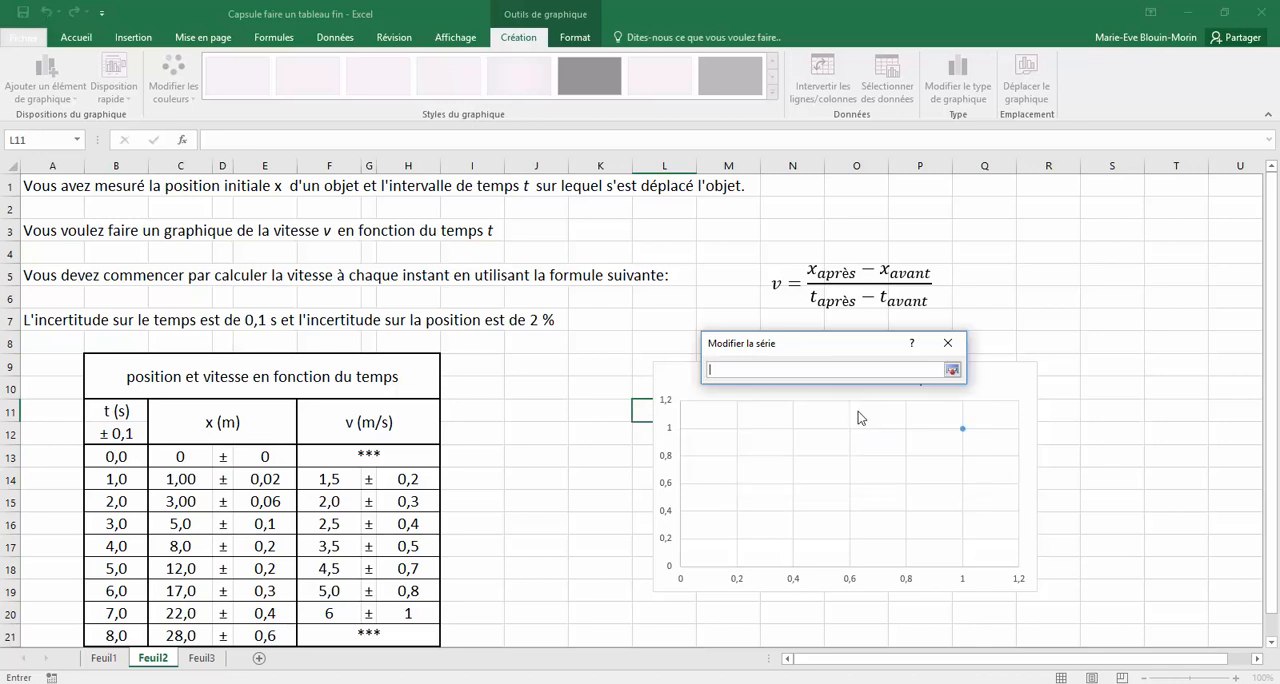
pyautogui.click(857, 414)
pyautogui.moveTo(123, 478); pyautogui.dragTo(122, 616)
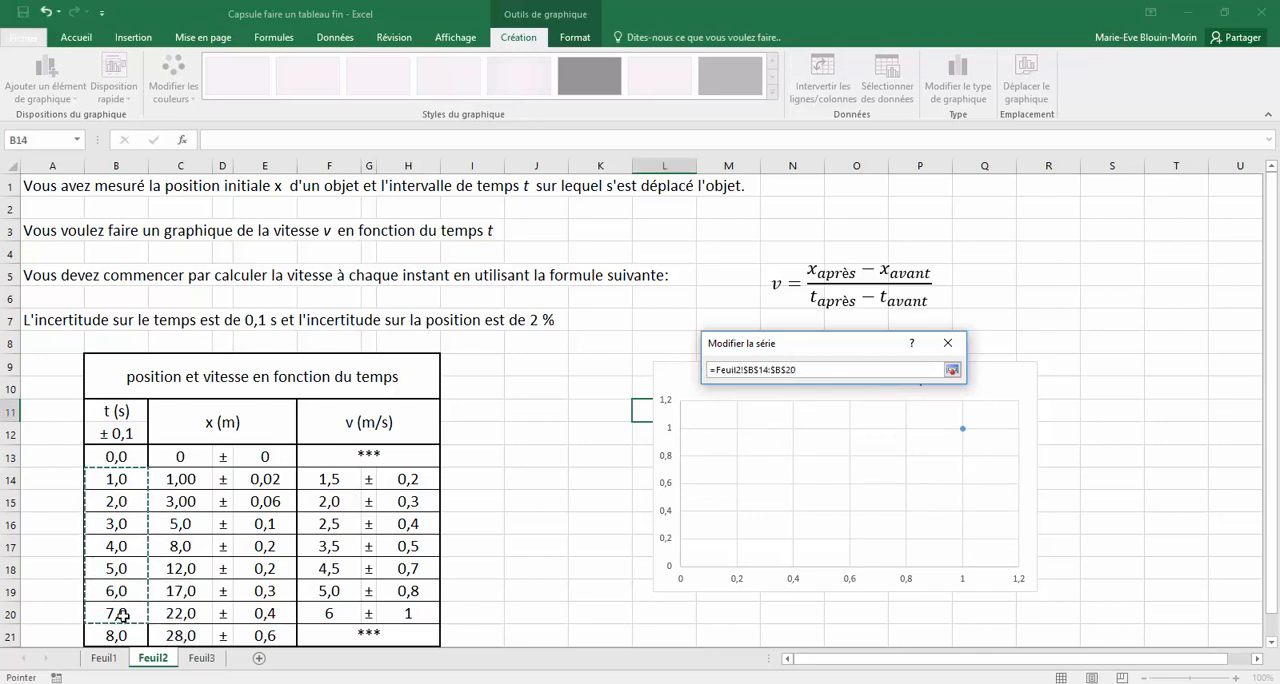
pyautogui.click(953, 371)
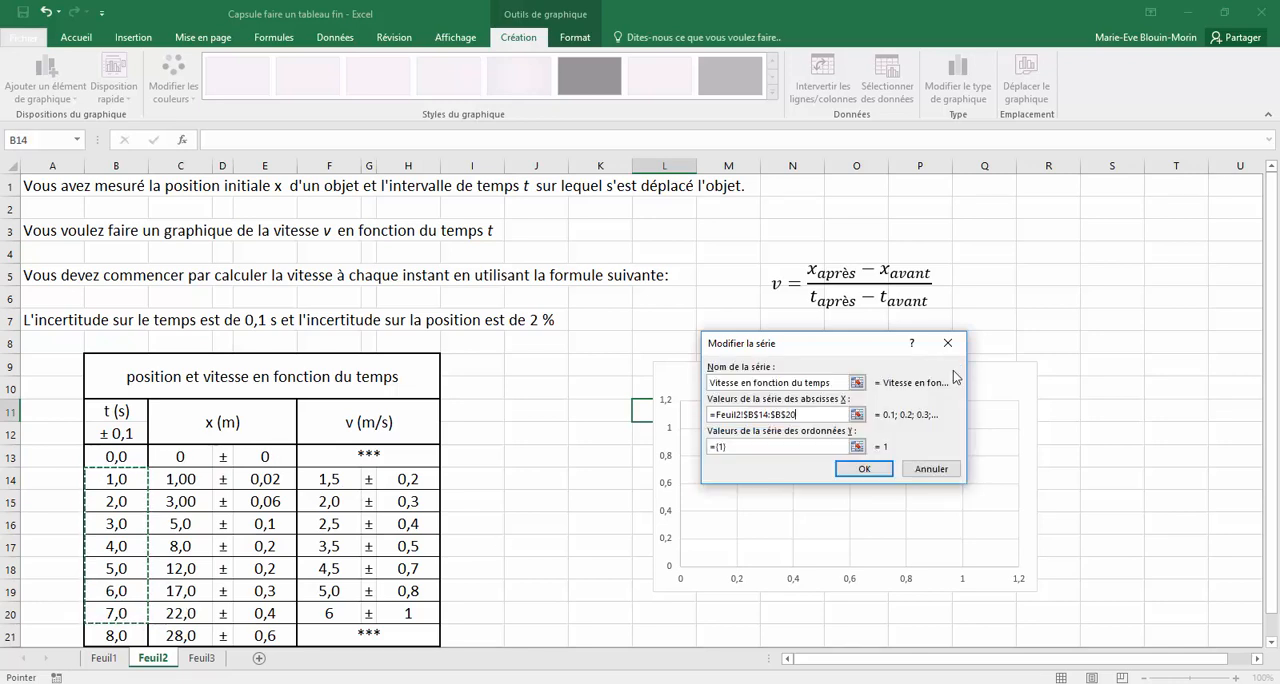
# Use the velocities in F14:F20 as the series' Y values and confirm the chart's data source
pyautogui.click(858, 447)
pyautogui.moveTo(330, 481); pyautogui.dragTo(330, 613)
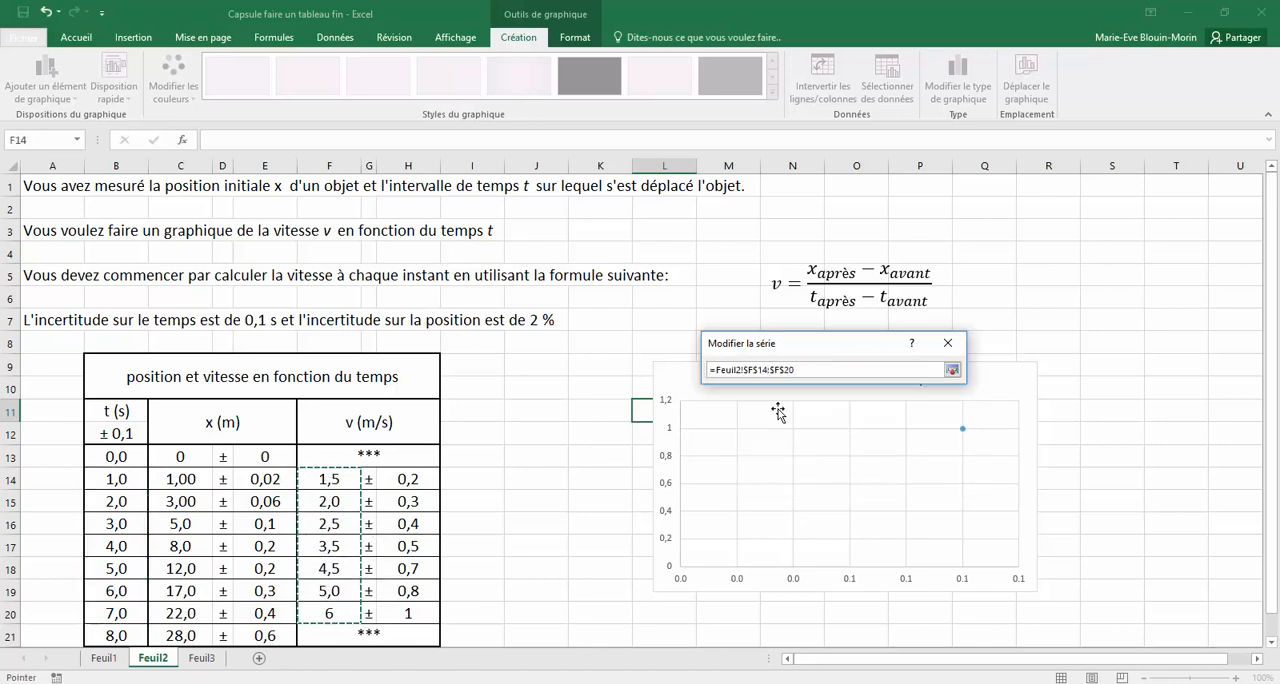
pyautogui.click(952, 370)
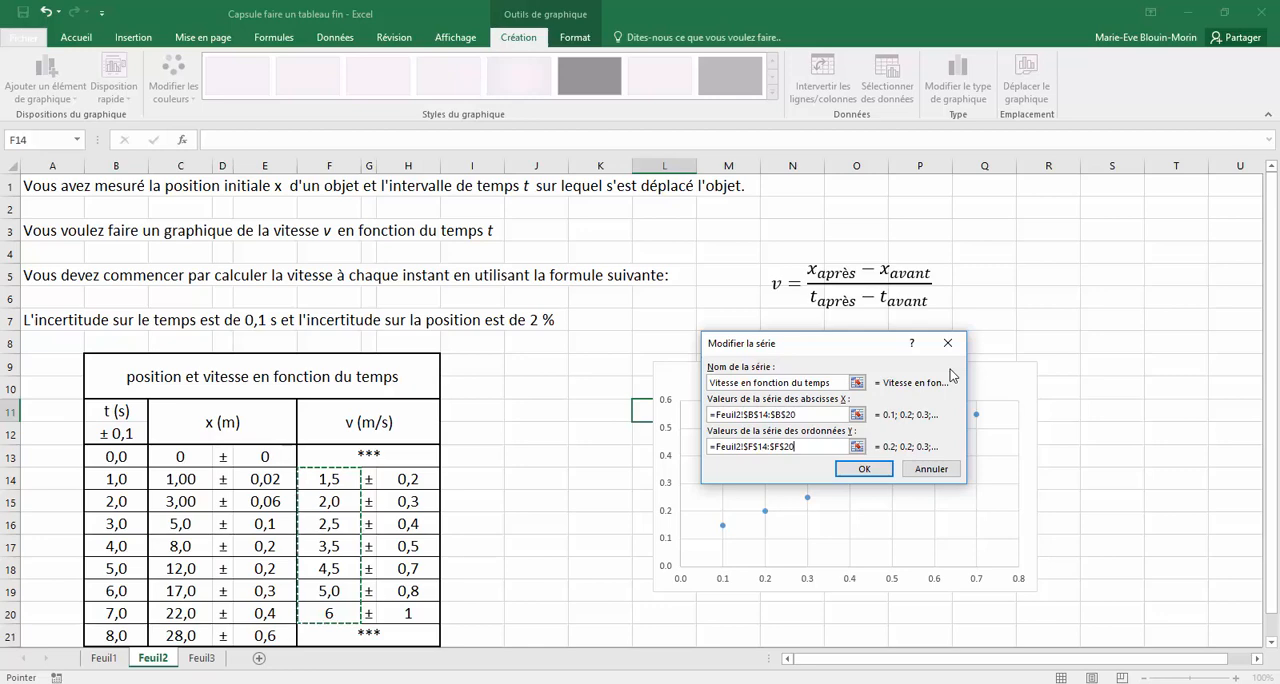
pyautogui.click(866, 469)
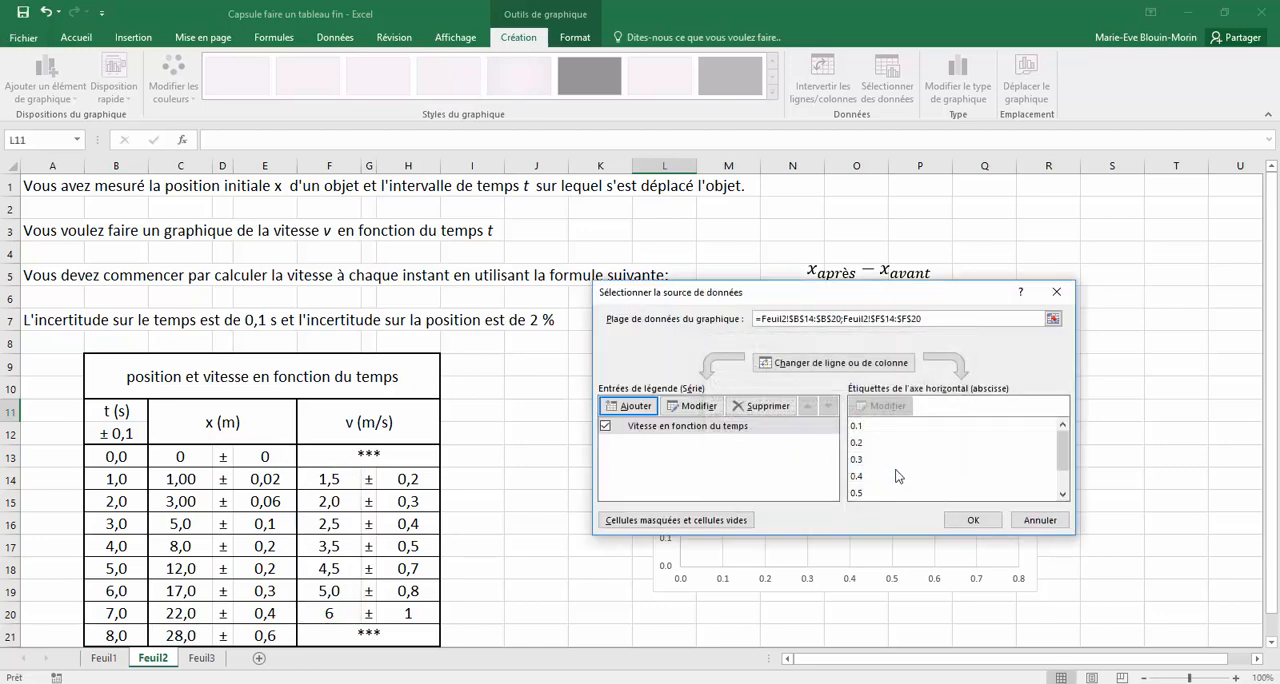
pyautogui.click(986, 522)
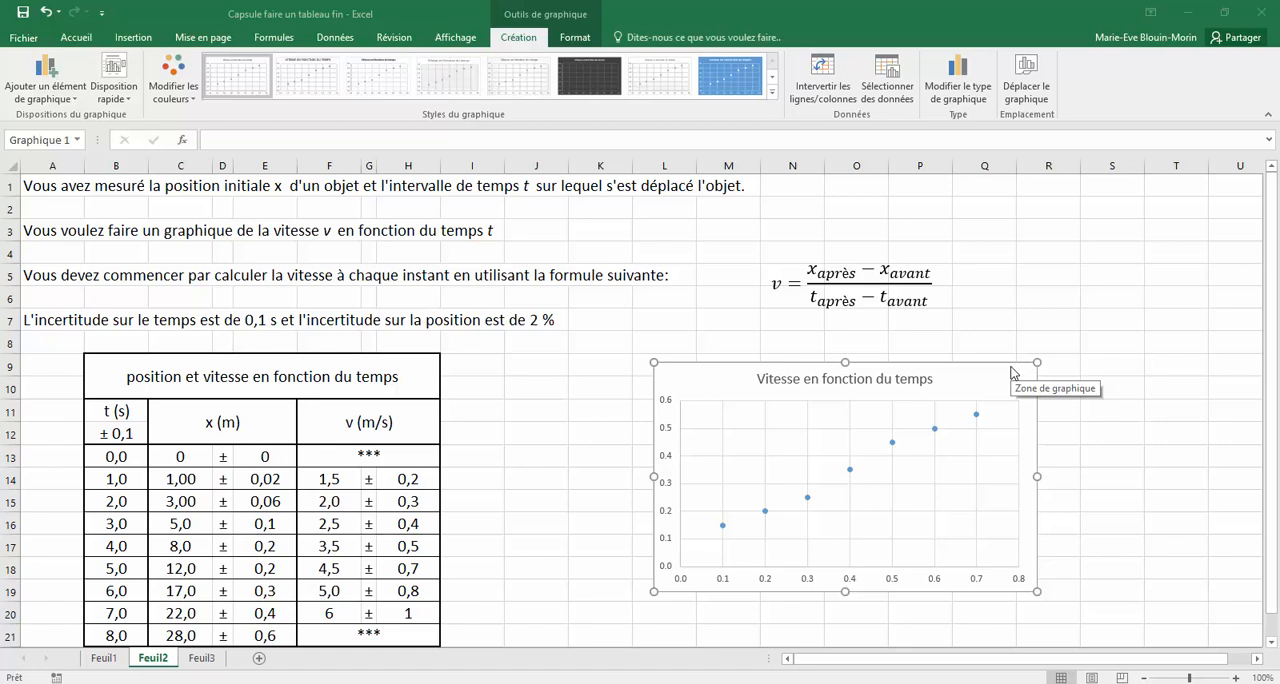
pyautogui.click(931, 380)
pyautogui.moveTo(931, 380); pyautogui.dragTo(758, 380)
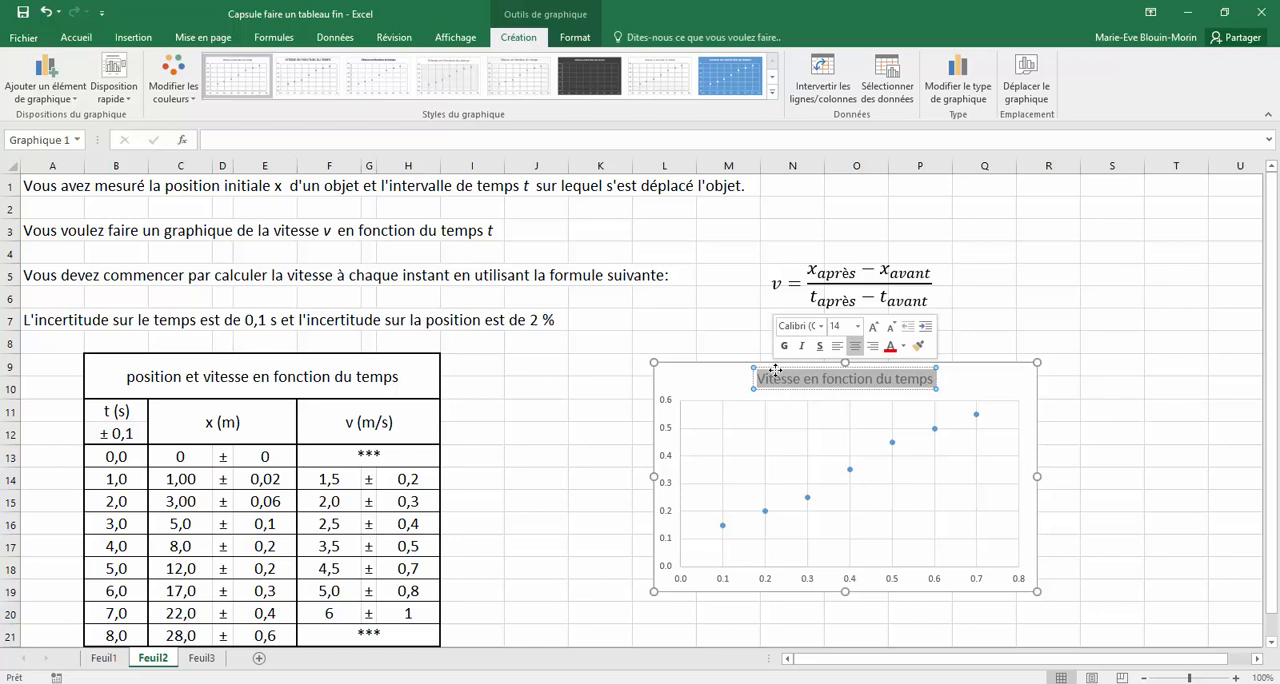
pyautogui.click(1014, 376)
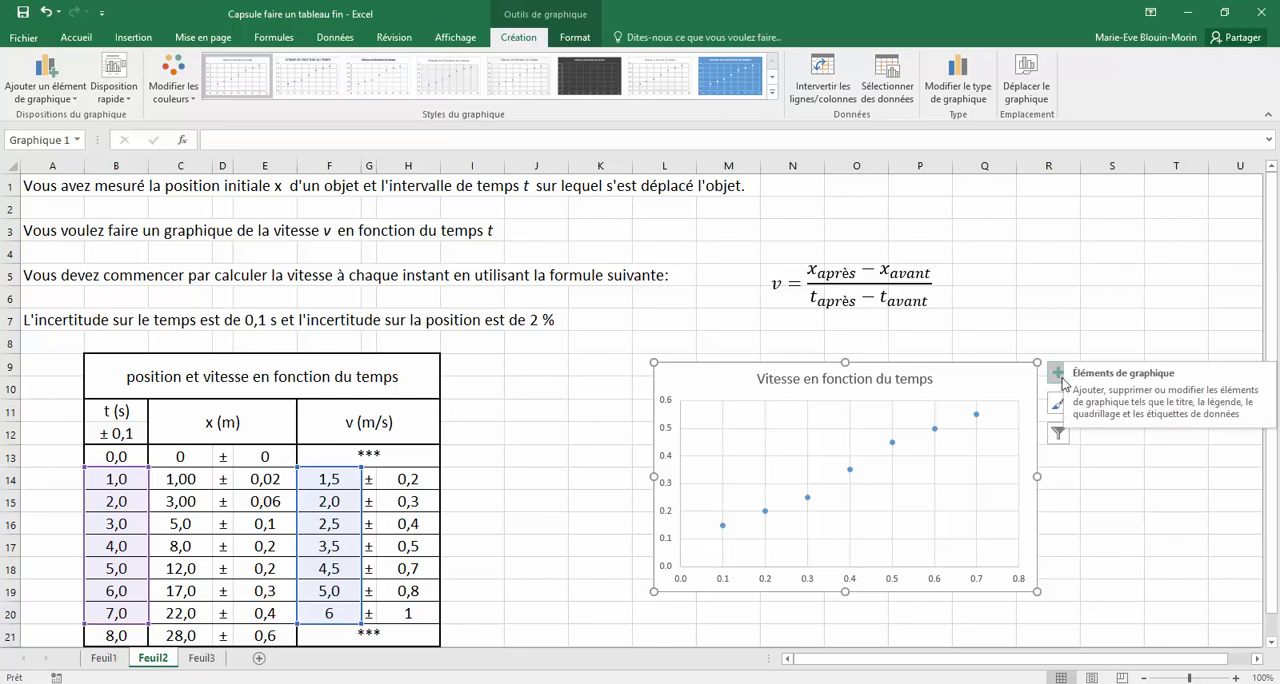
# Add horizontal and vertical axis titles to the scatter chart
pyautogui.click(1057, 375)
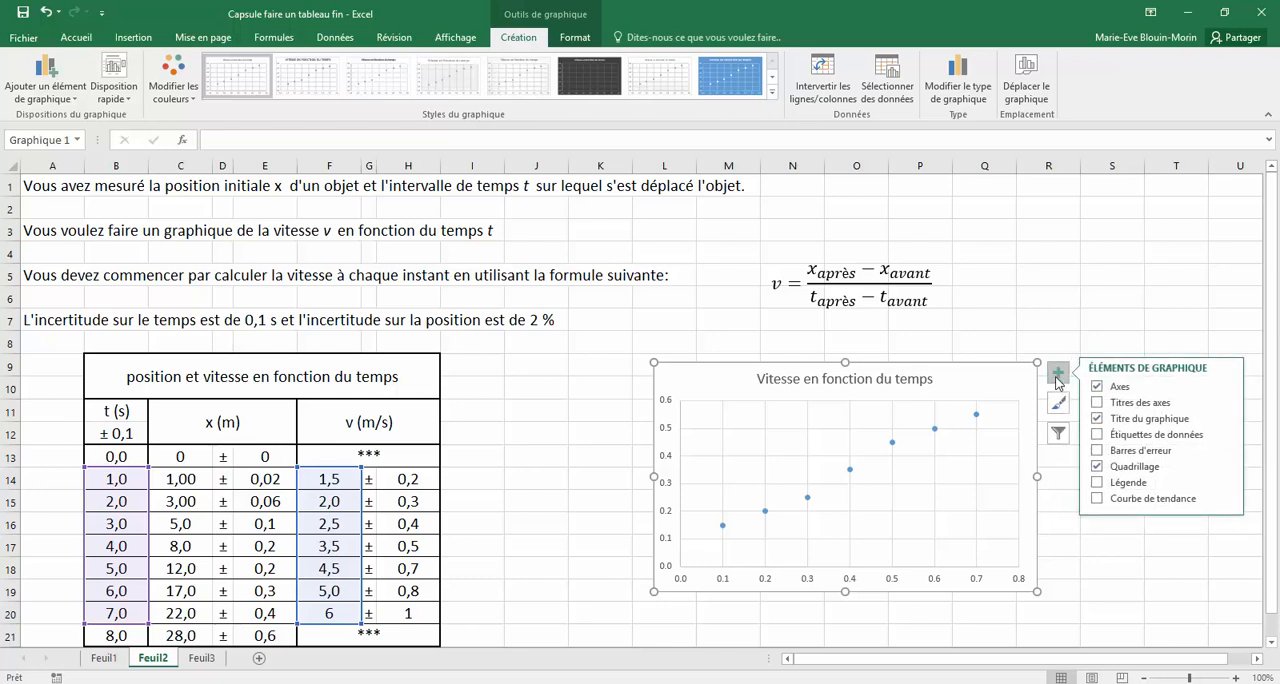
pyautogui.click(1097, 404)
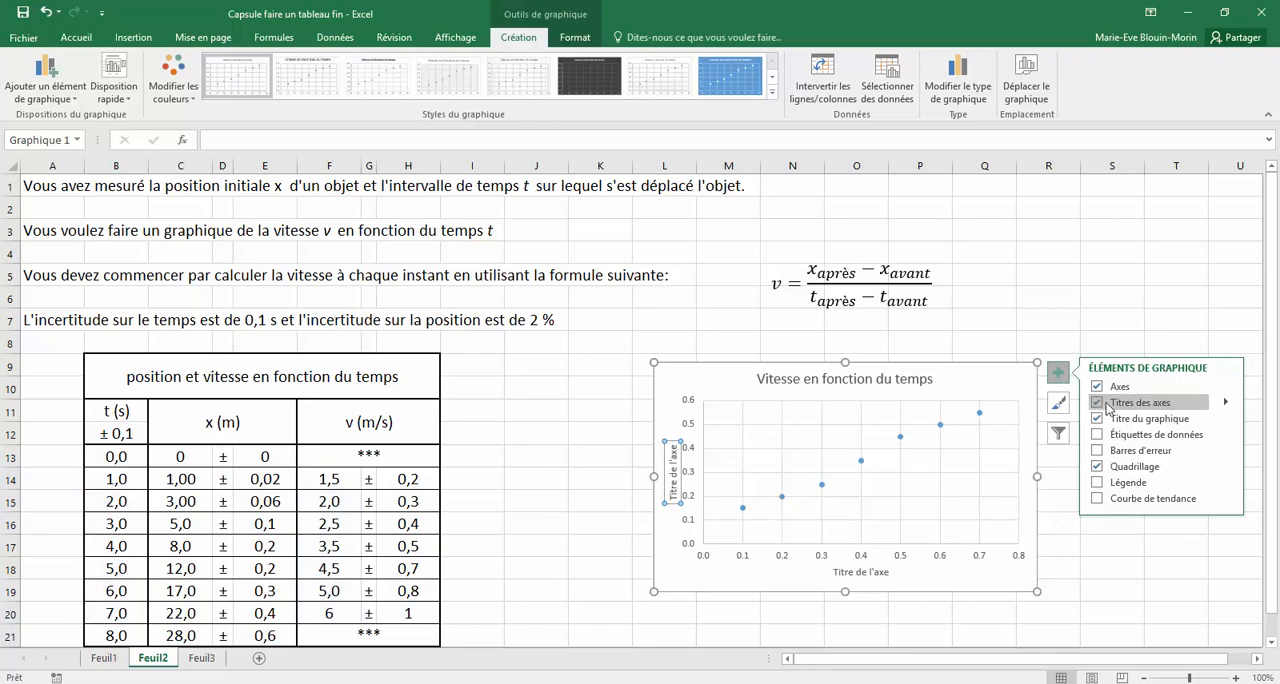
pyautogui.moveTo(1226, 406)
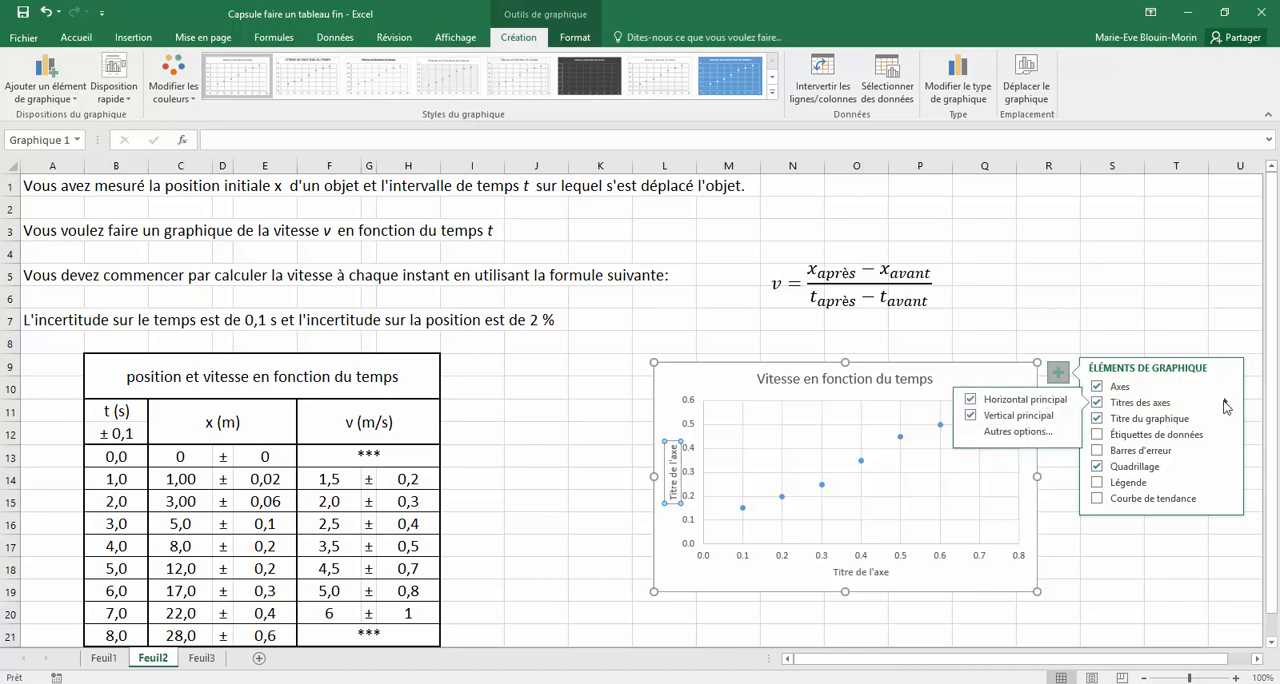
pyautogui.click(1225, 403)
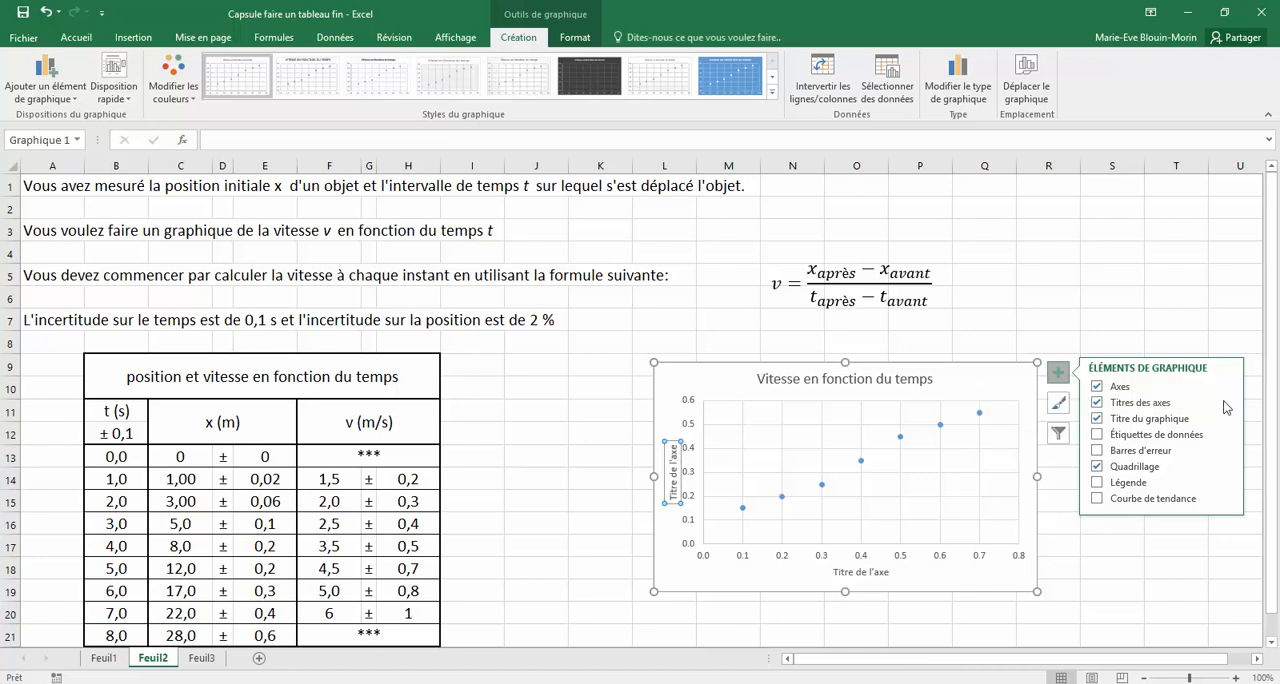
# Title the horizontal axis "t (s)" and the vertical axis "v (m/s)"
pyautogui.click(849, 572)
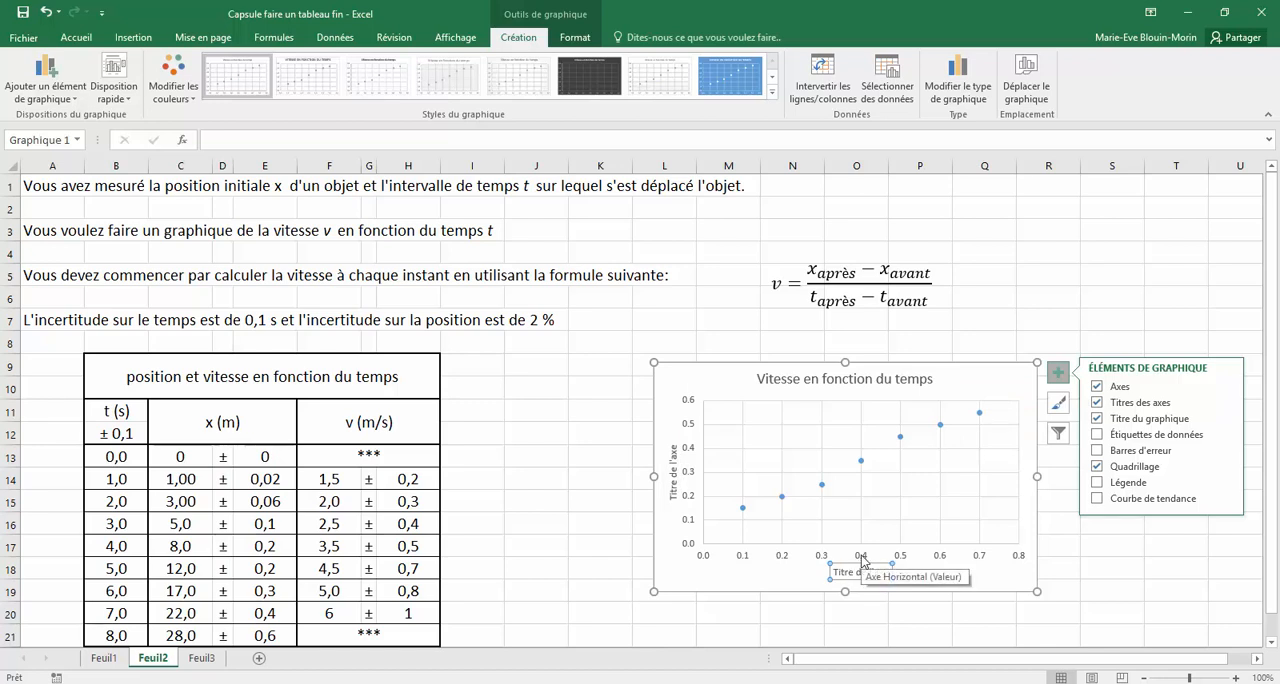
pyautogui.write('t (s')
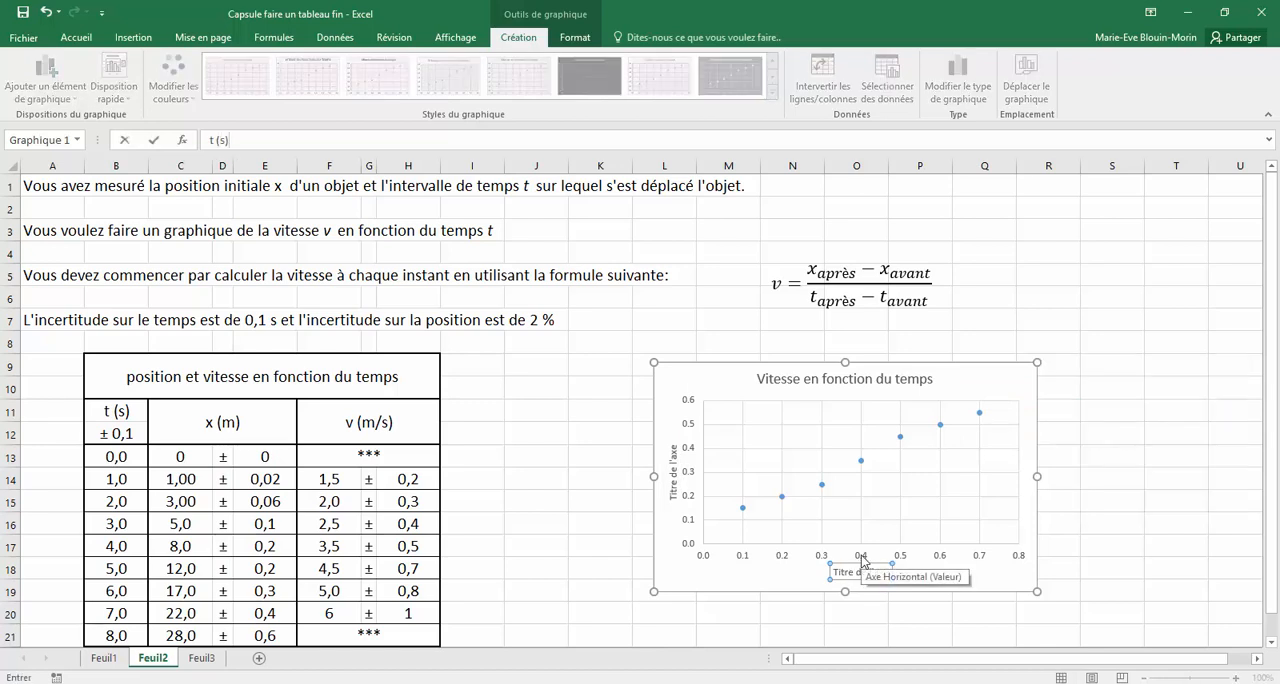
pyautogui.press('Return')
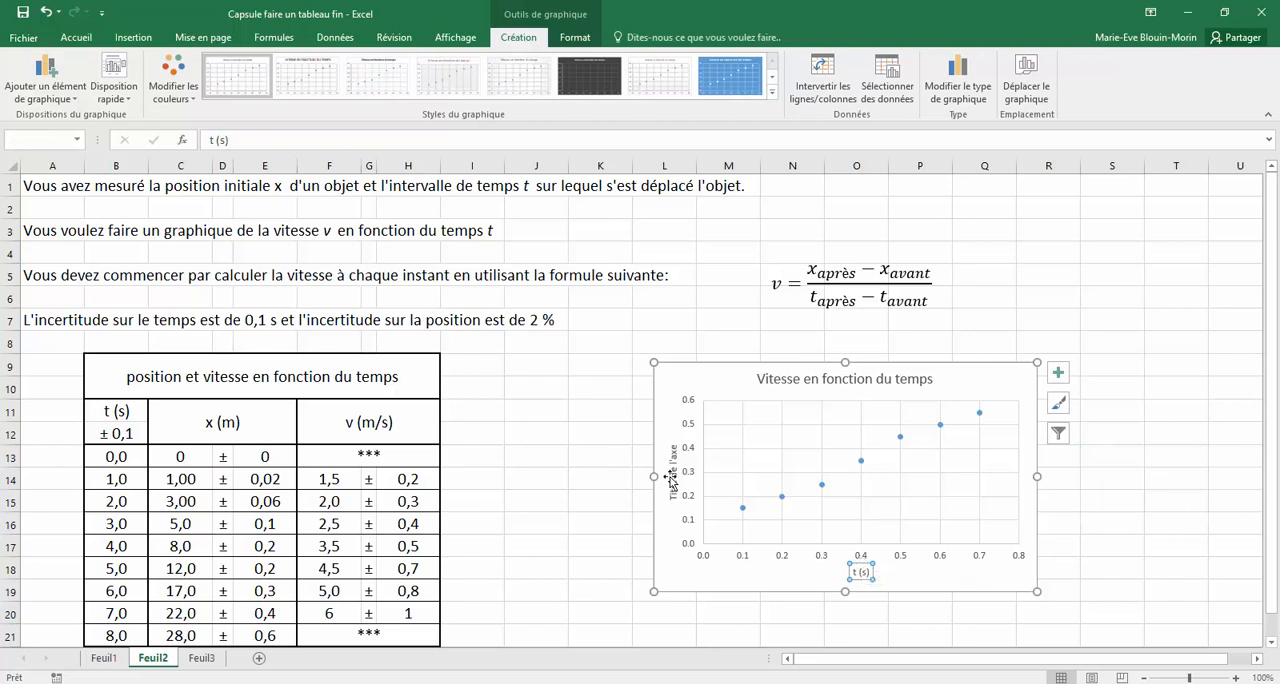
pyautogui.click(671, 480)
pyautogui.write('v')
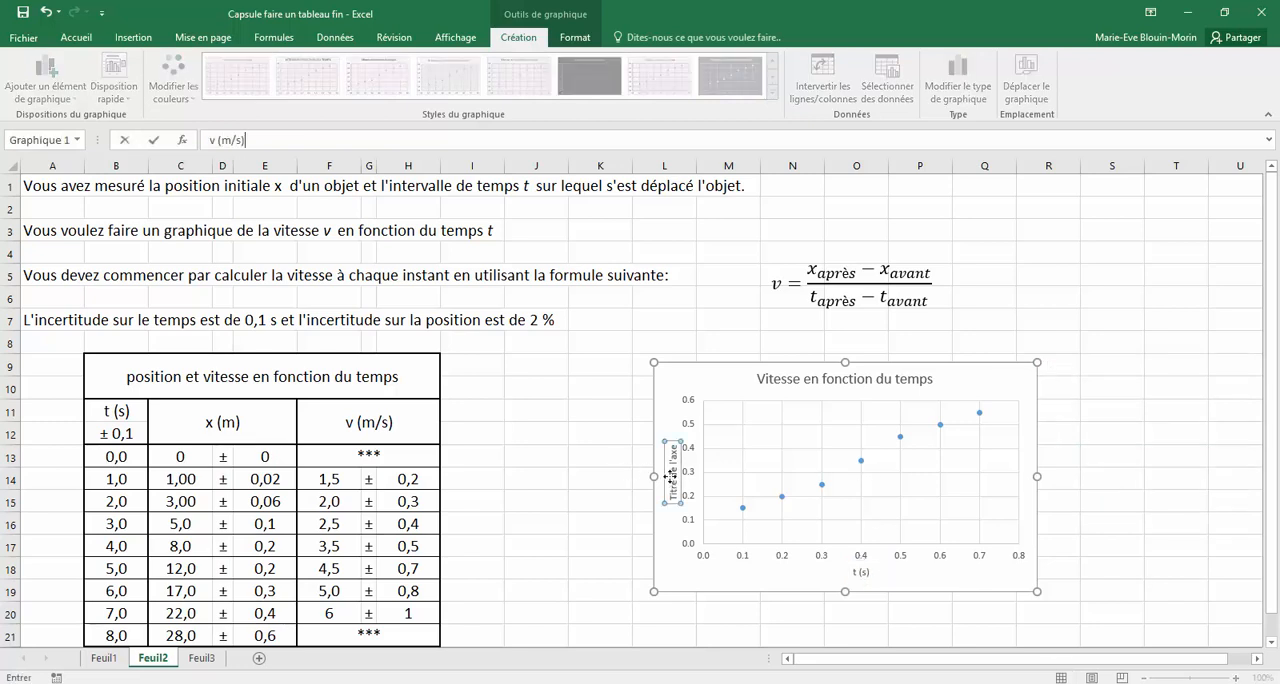
pyautogui.press('Return')
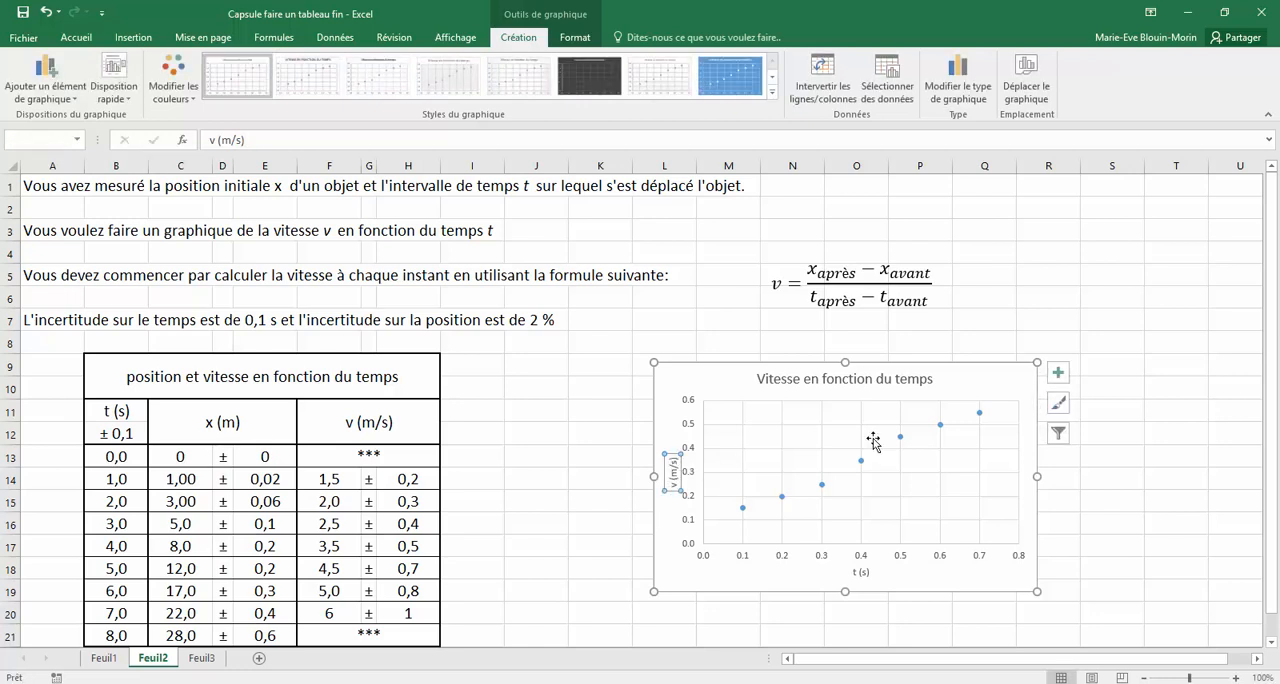
pyautogui.click(1126, 523)
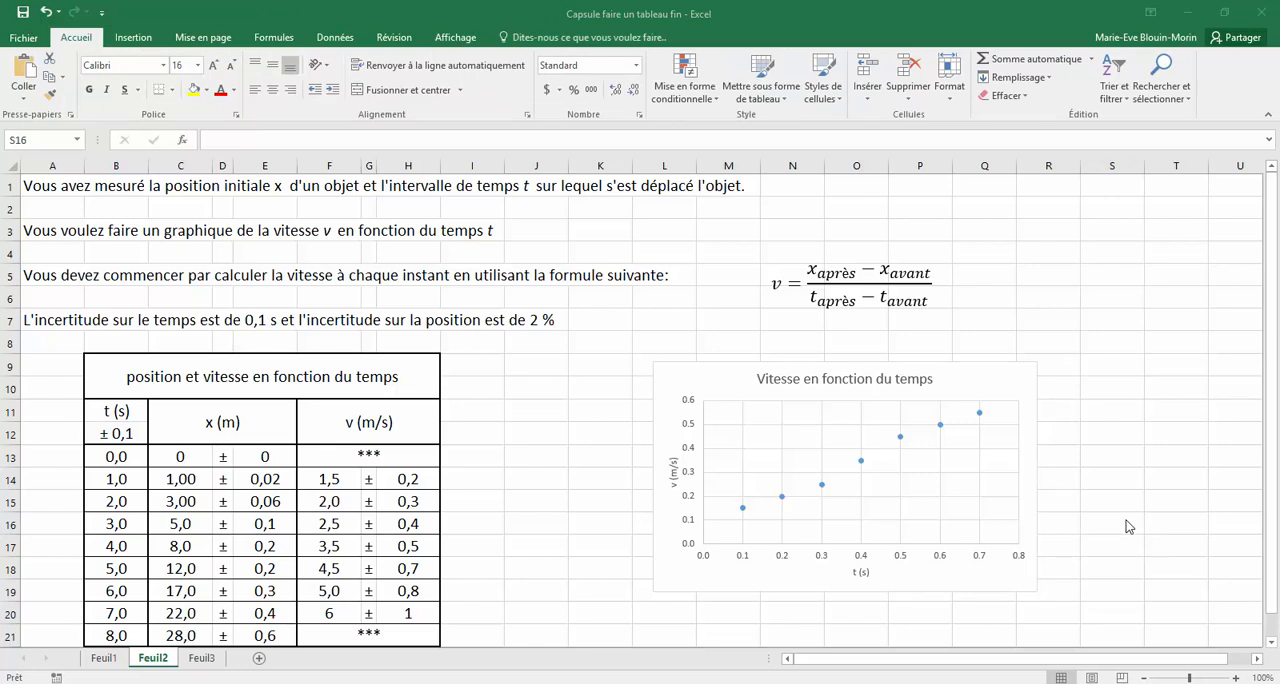
# Add error bars to the chart and set the vertical ones to the capless end style (Pas de maj)
pyautogui.click(1019, 385)
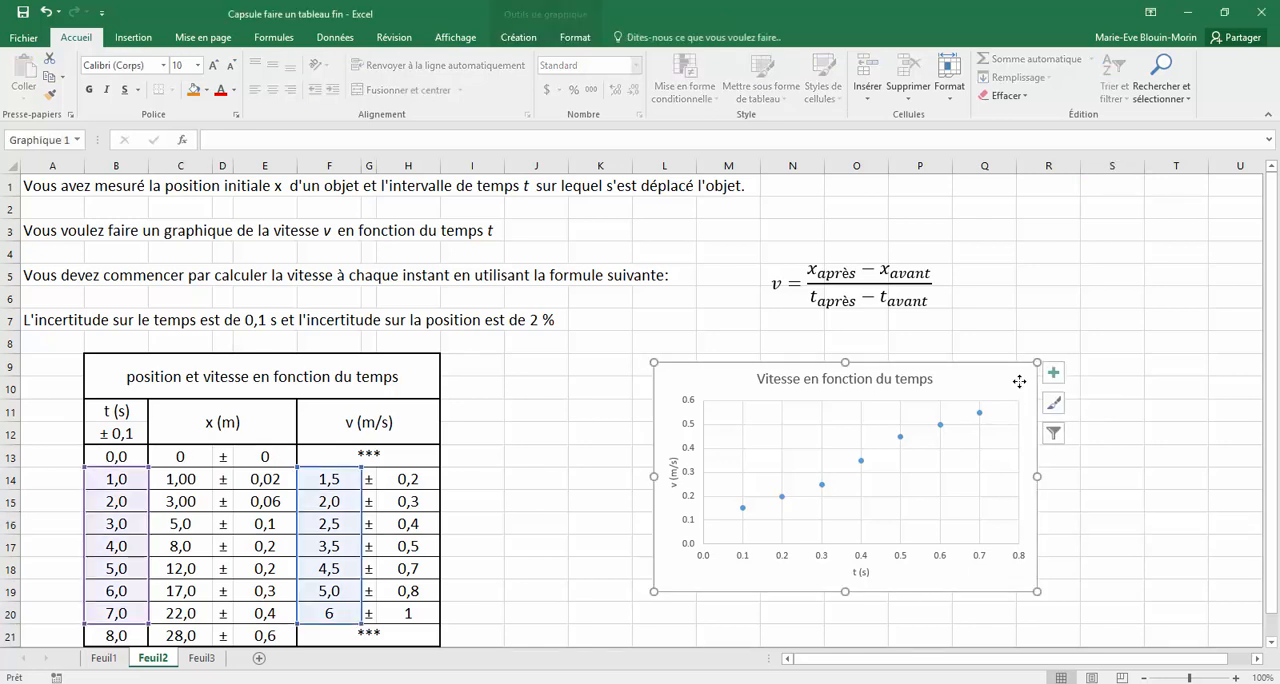
pyautogui.click(1059, 377)
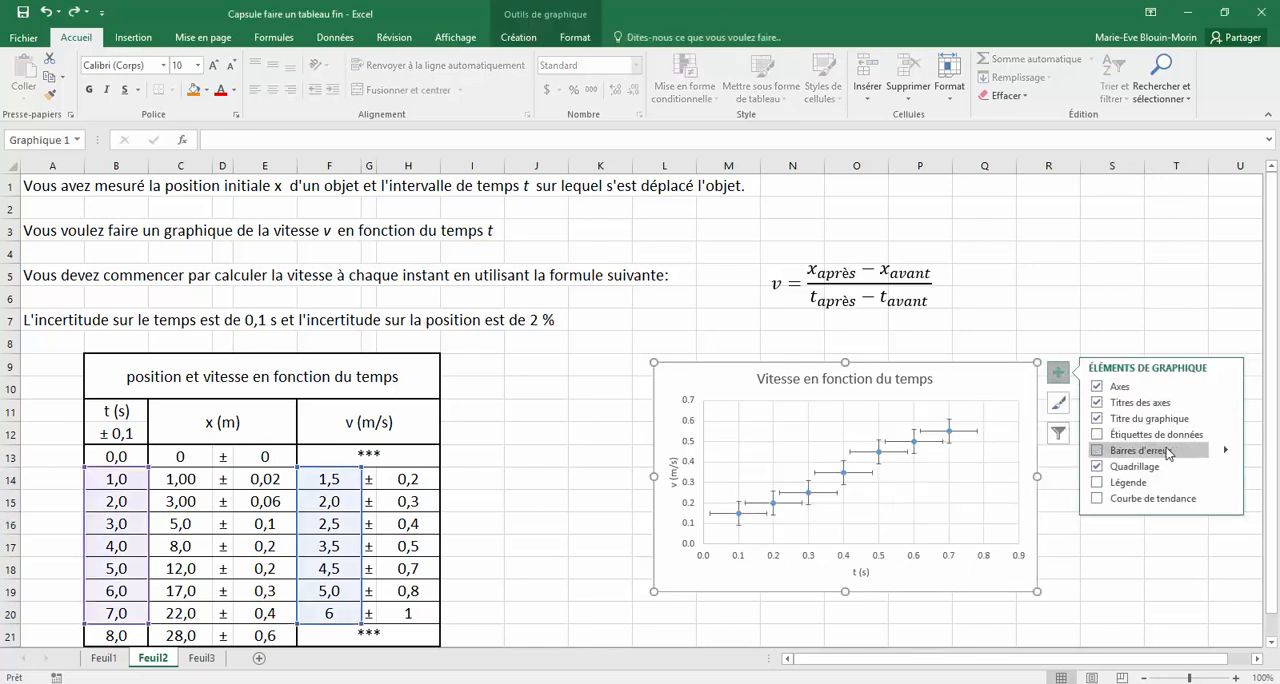
pyautogui.moveTo(1229, 457)
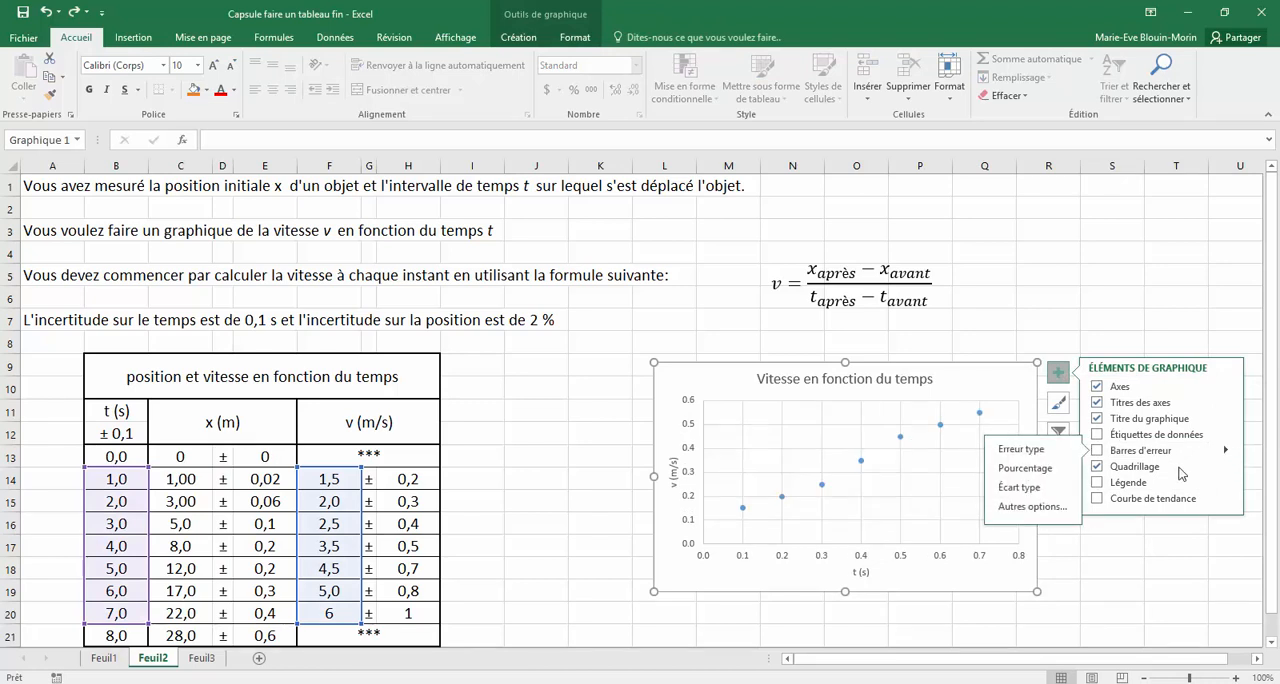
pyautogui.click(1020, 512)
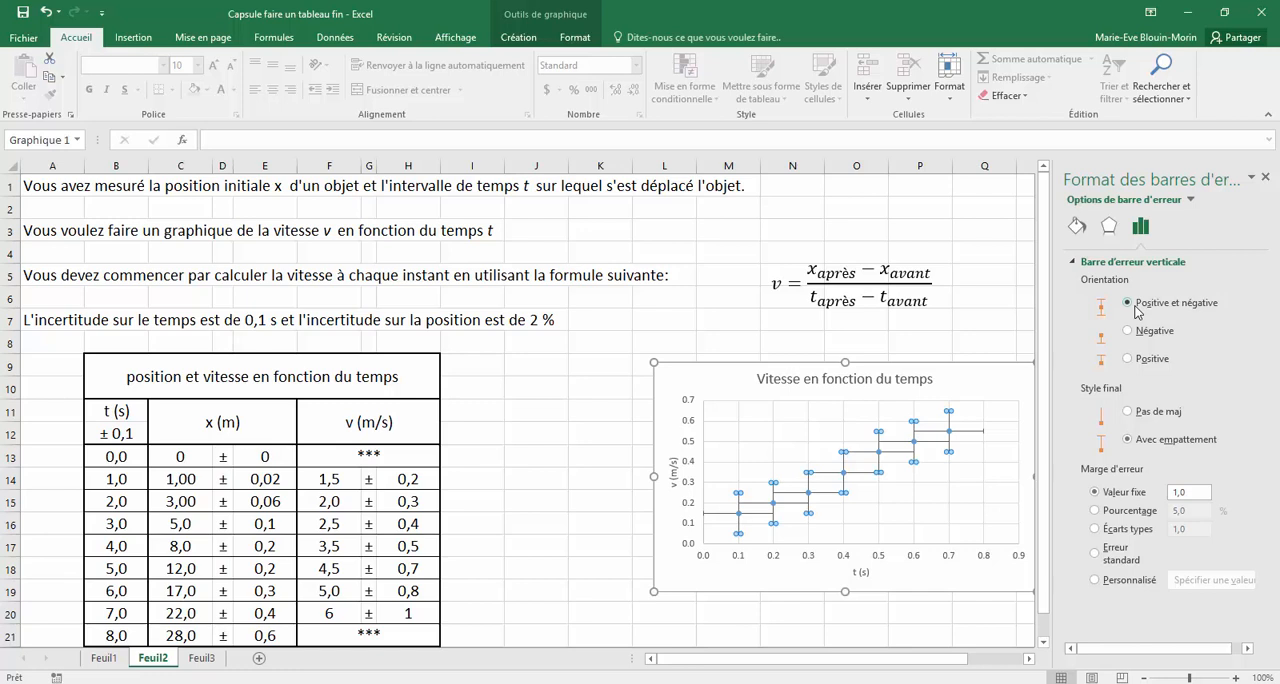
pyautogui.click(1128, 412)
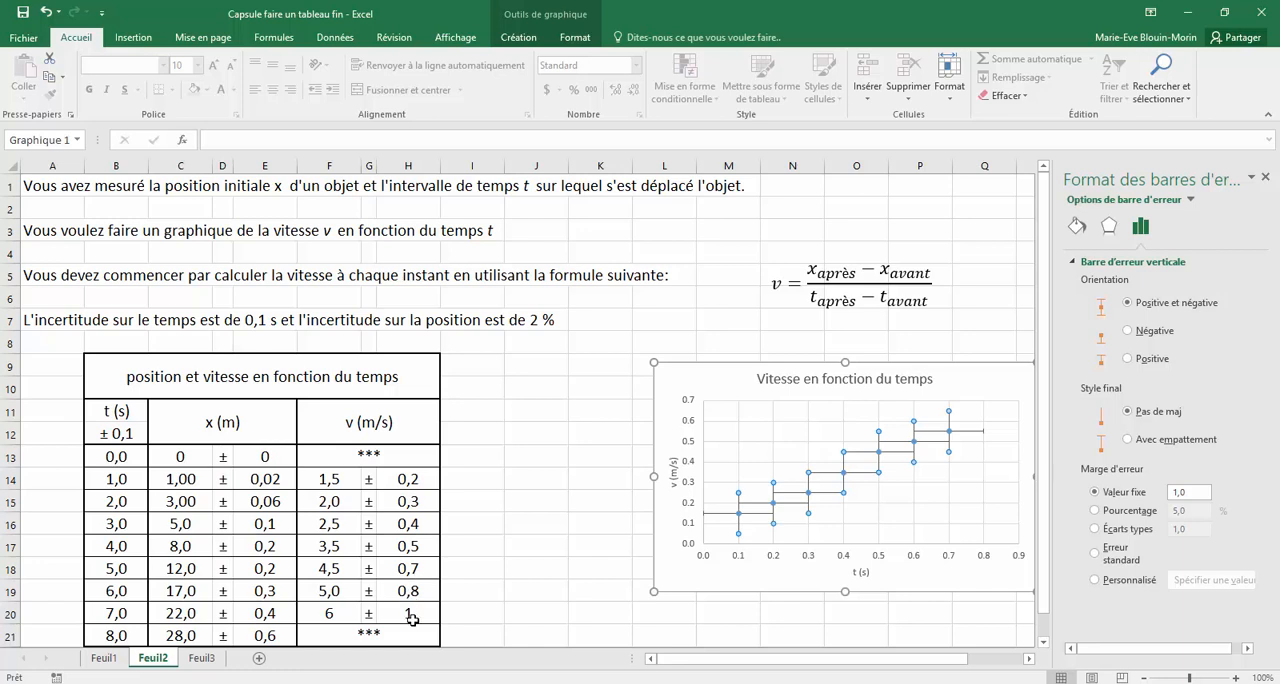
# Give the vertical error bars custom positive and negative error values, both taken from the velocity uncertainties in H14:H20
pyautogui.click(1096, 583)
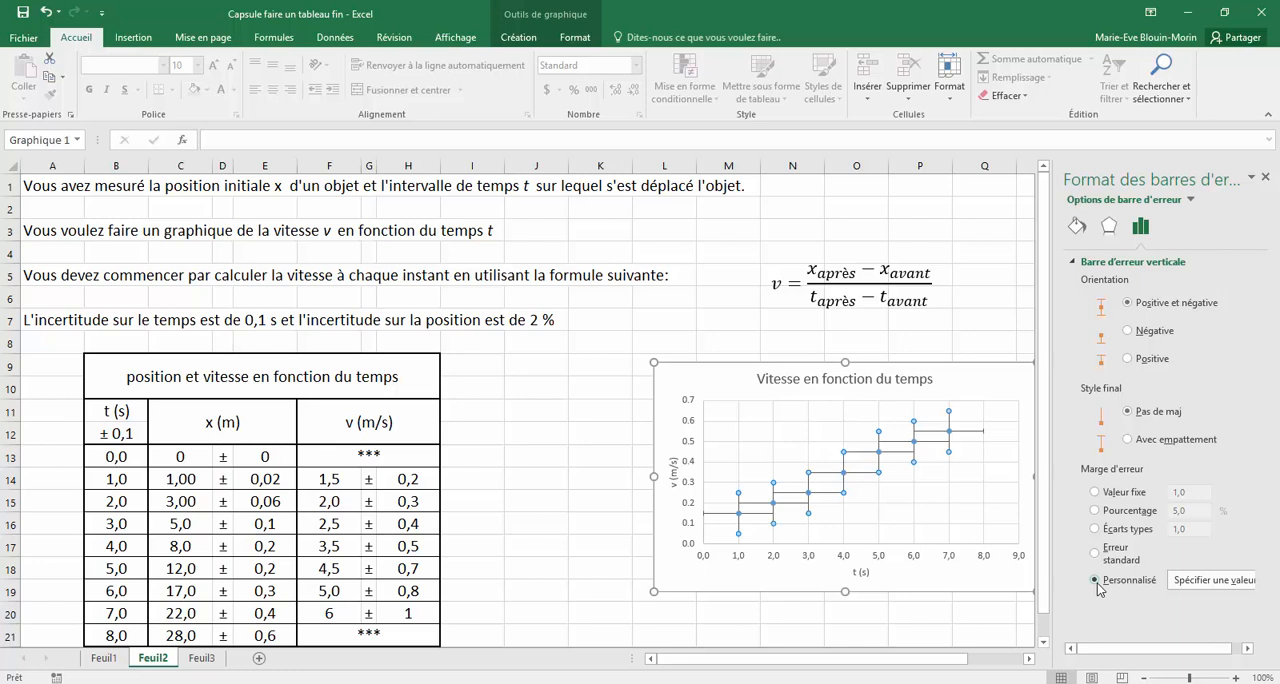
pyautogui.click(1190, 582)
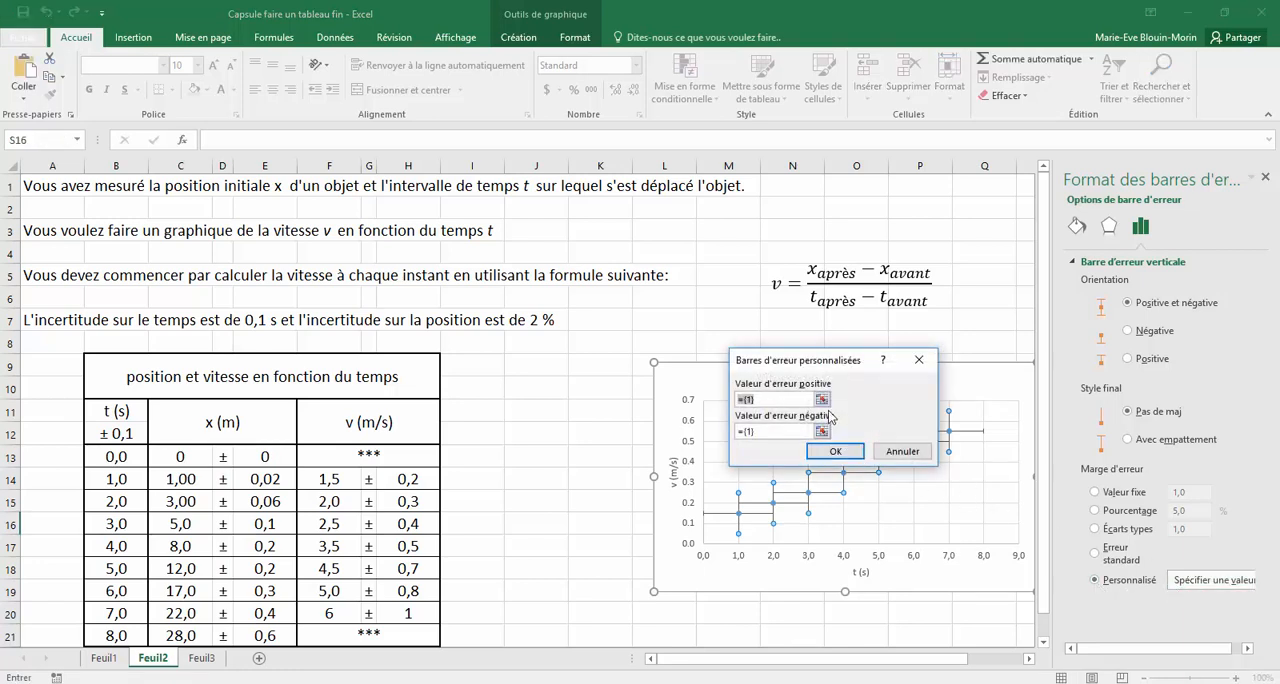
pyautogui.click(822, 400)
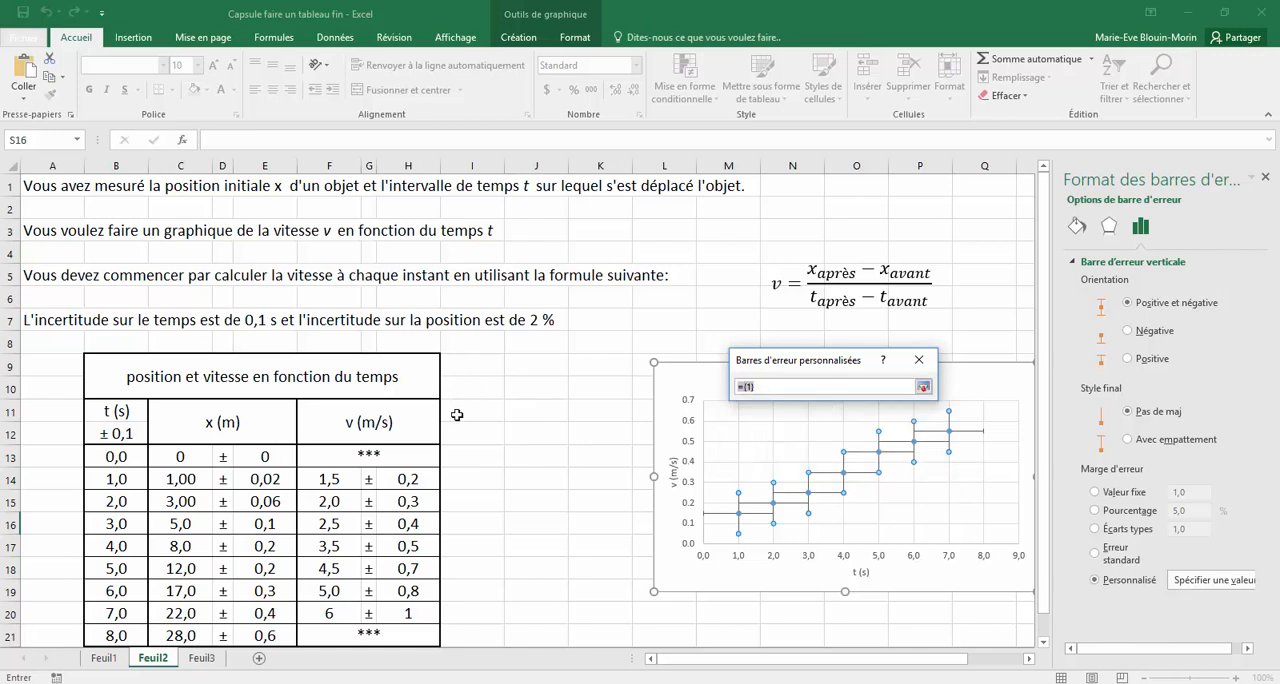
pyautogui.moveTo(408, 479); pyautogui.dragTo(412, 613)
pyautogui.click(923, 386)
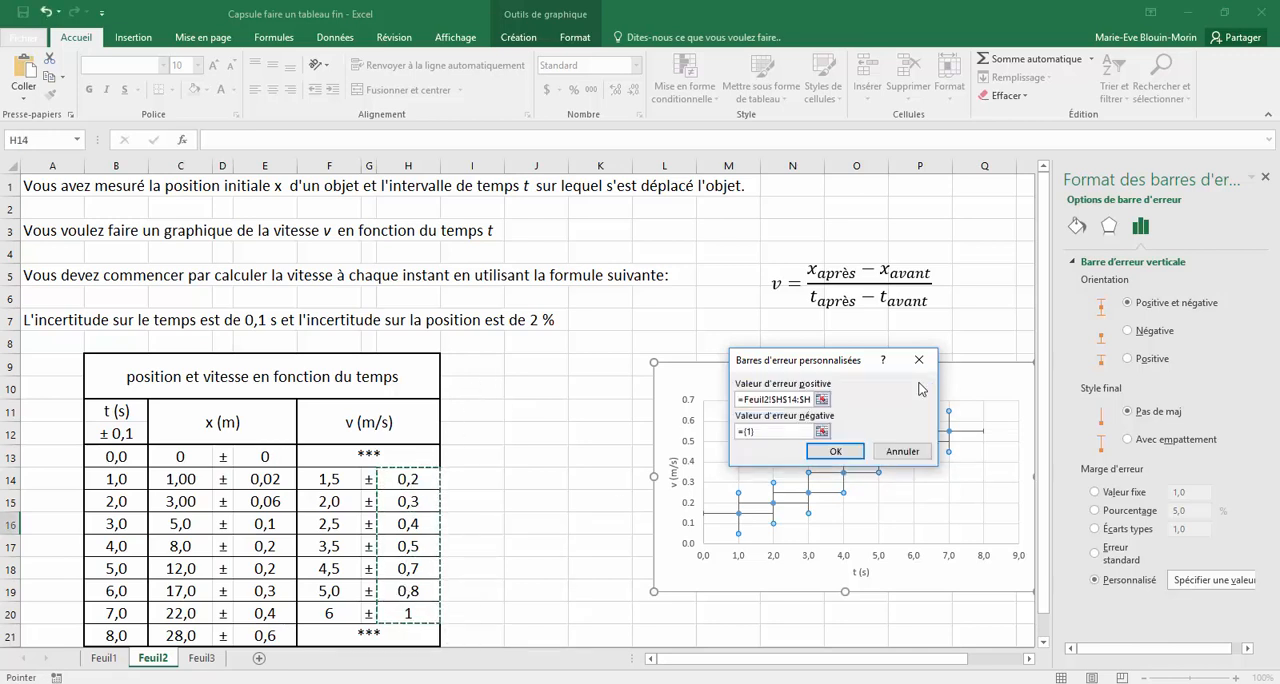
pyautogui.click(822, 432)
pyautogui.moveTo(409, 480); pyautogui.dragTo(411, 613)
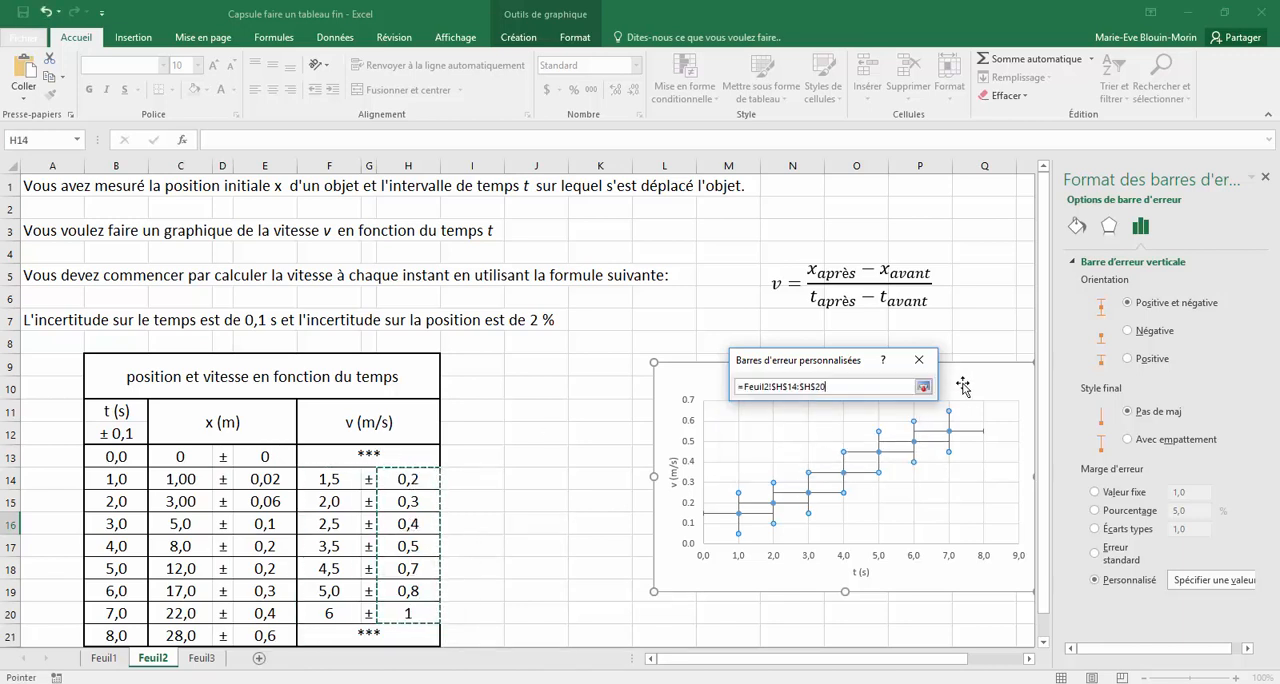
pyautogui.click(932, 390)
pyautogui.click(846, 455)
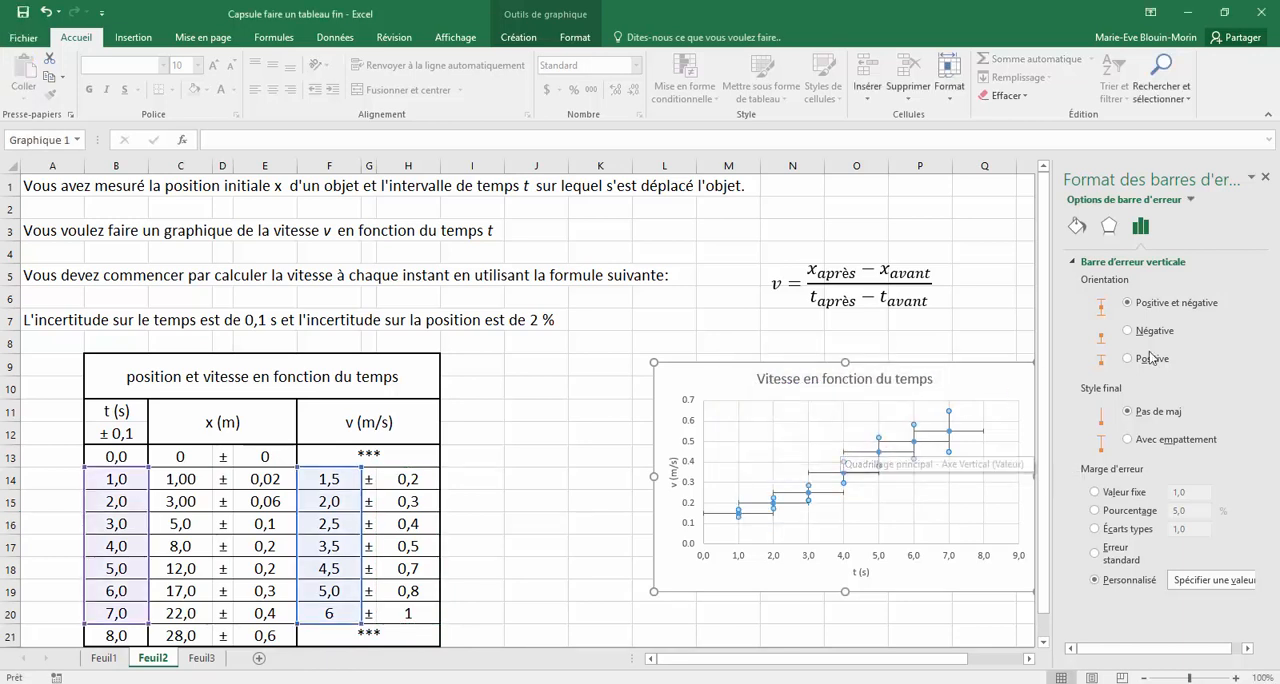
# Set the series' horizontal (X) error bars to the capless end style (Pas de maj) with a fixed value of 0,1
pyautogui.click(1112, 262)
pyautogui.click(1112, 262)
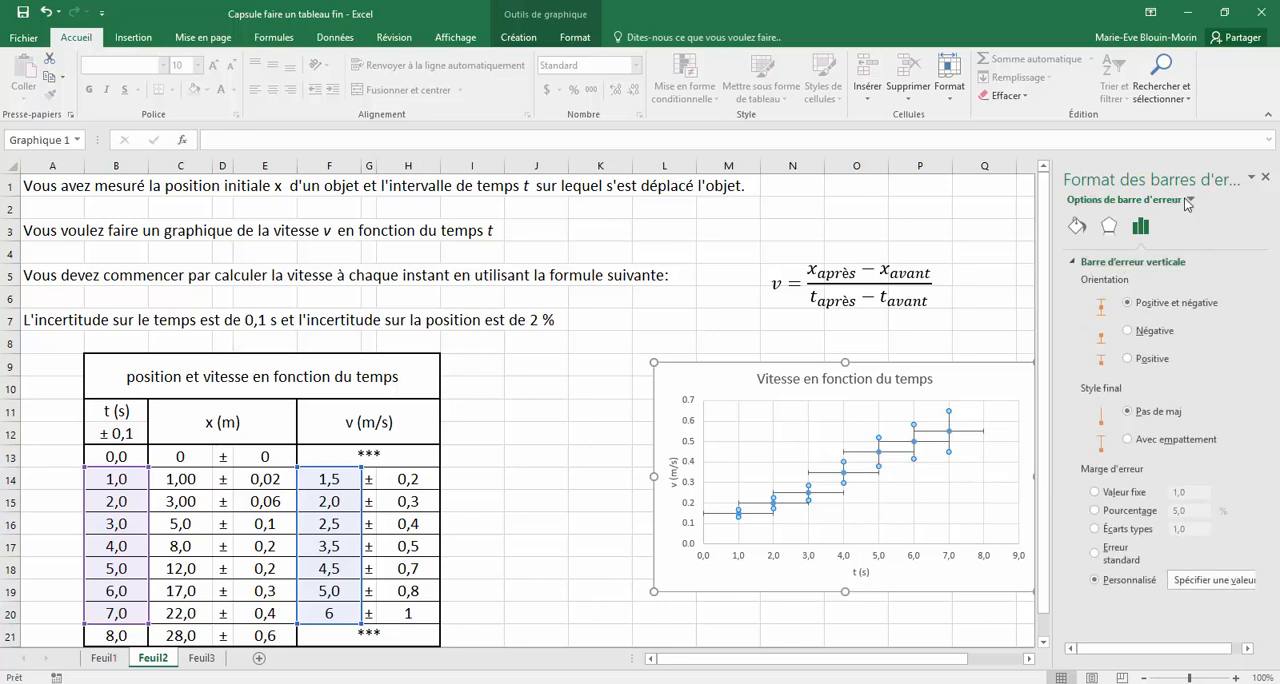
pyautogui.click(1190, 200)
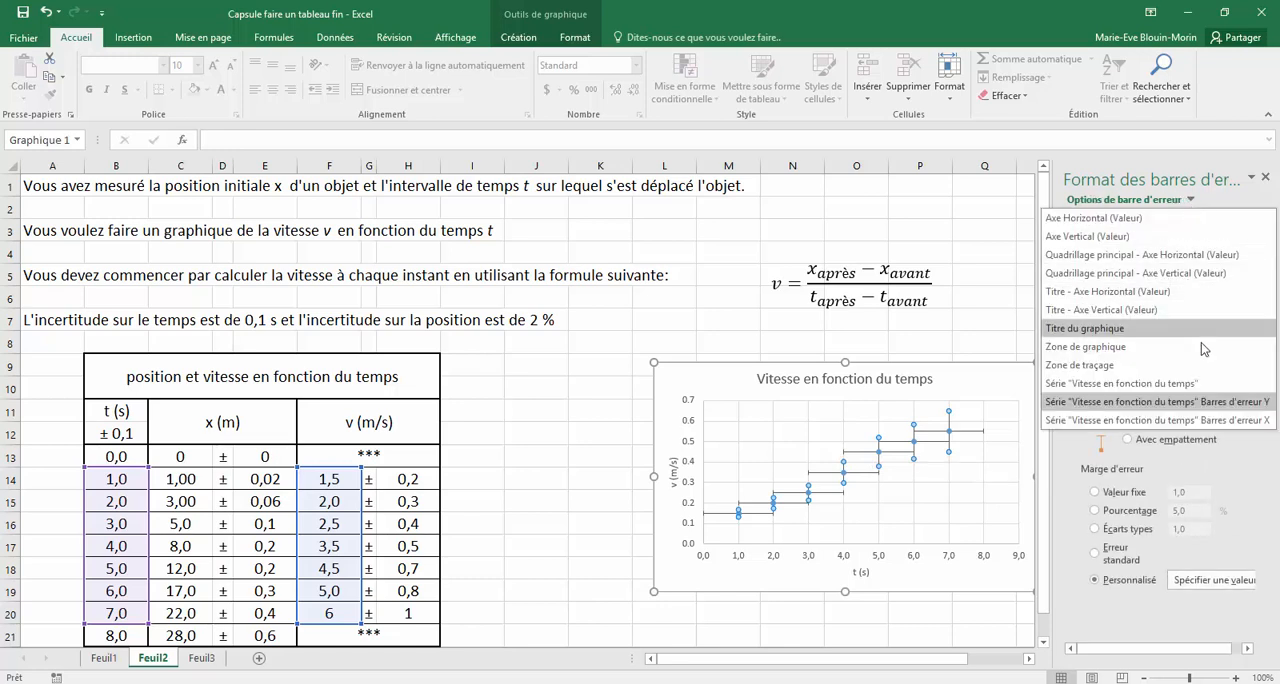
pyautogui.click(1182, 419)
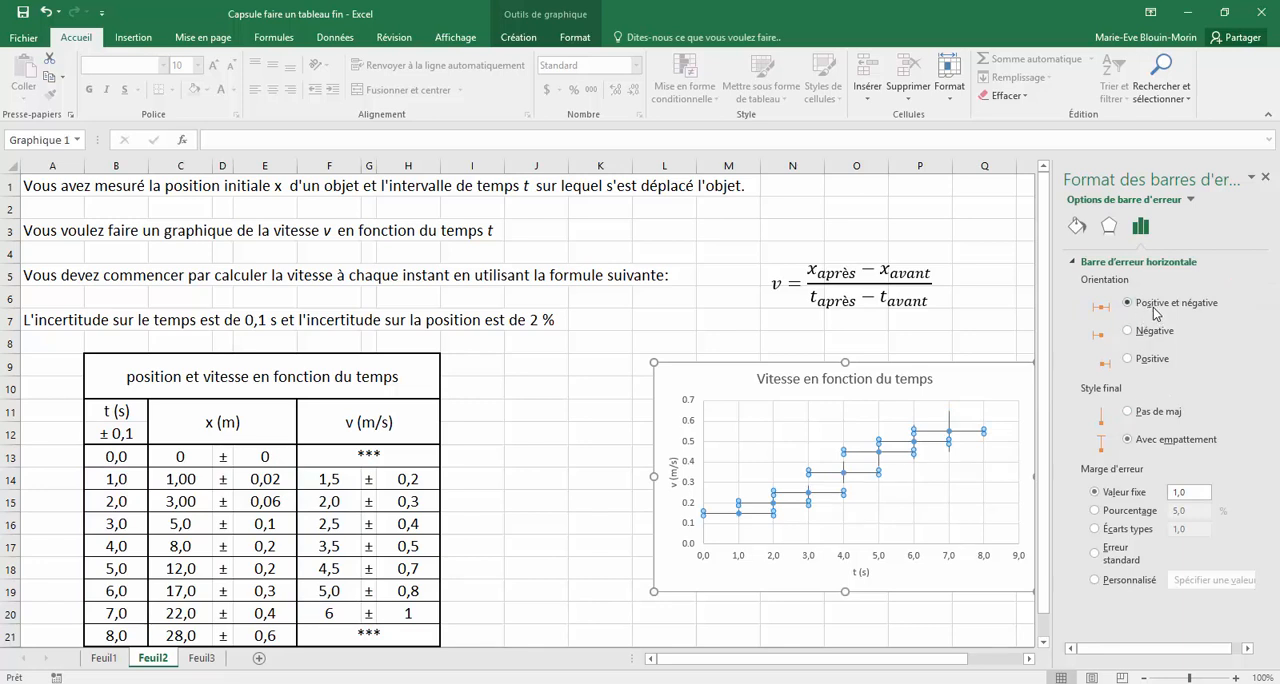
pyautogui.click(1127, 412)
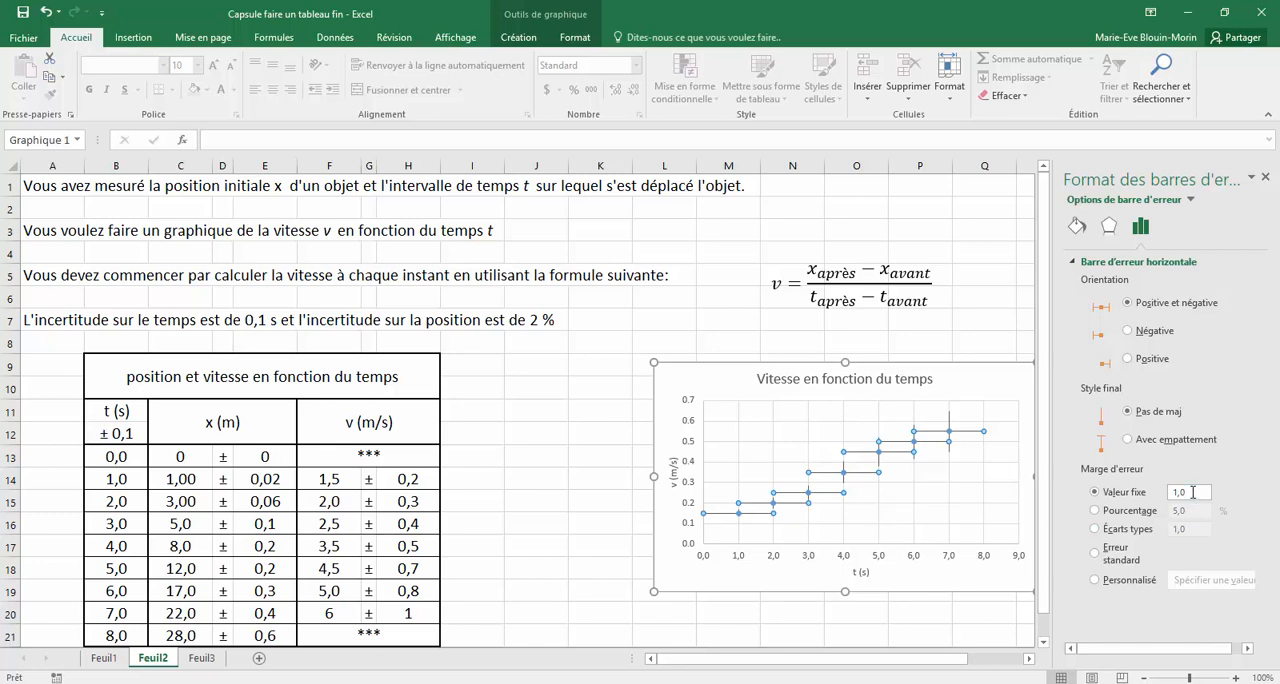
pyautogui.moveTo(1194, 493); pyautogui.dragTo(1162, 498)
pyautogui.press('Return')
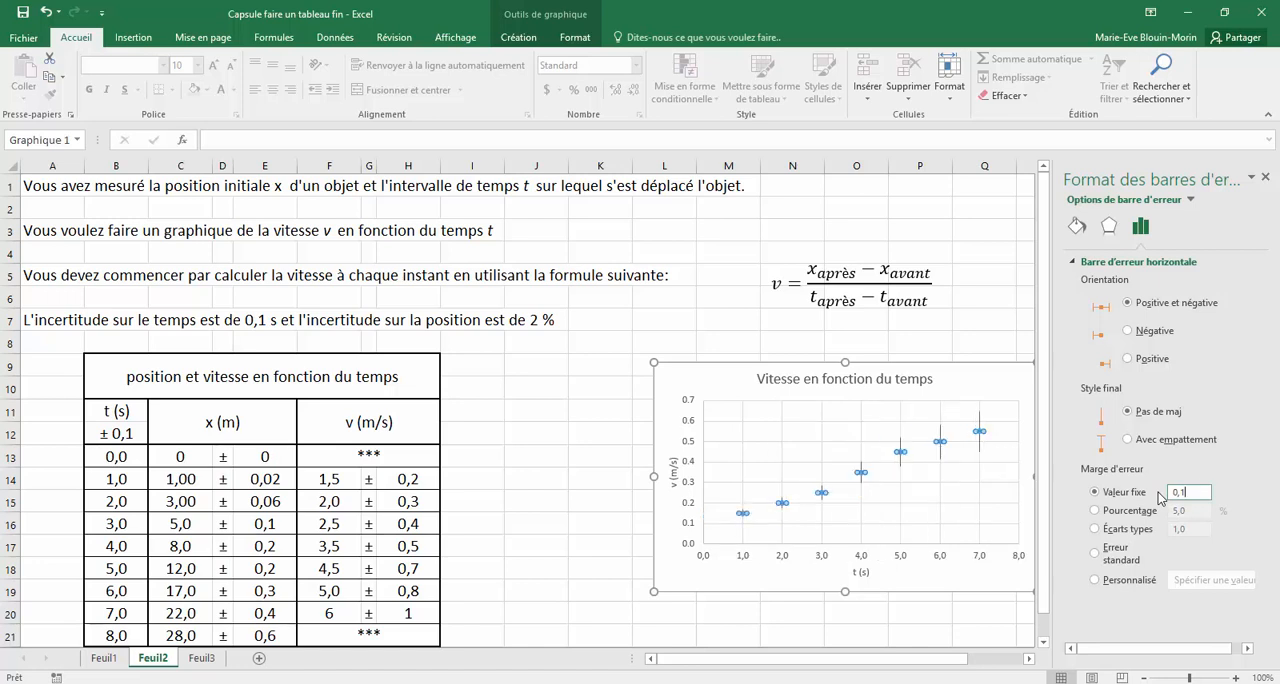
pyautogui.click(1268, 176)
pyautogui.click(1133, 493)
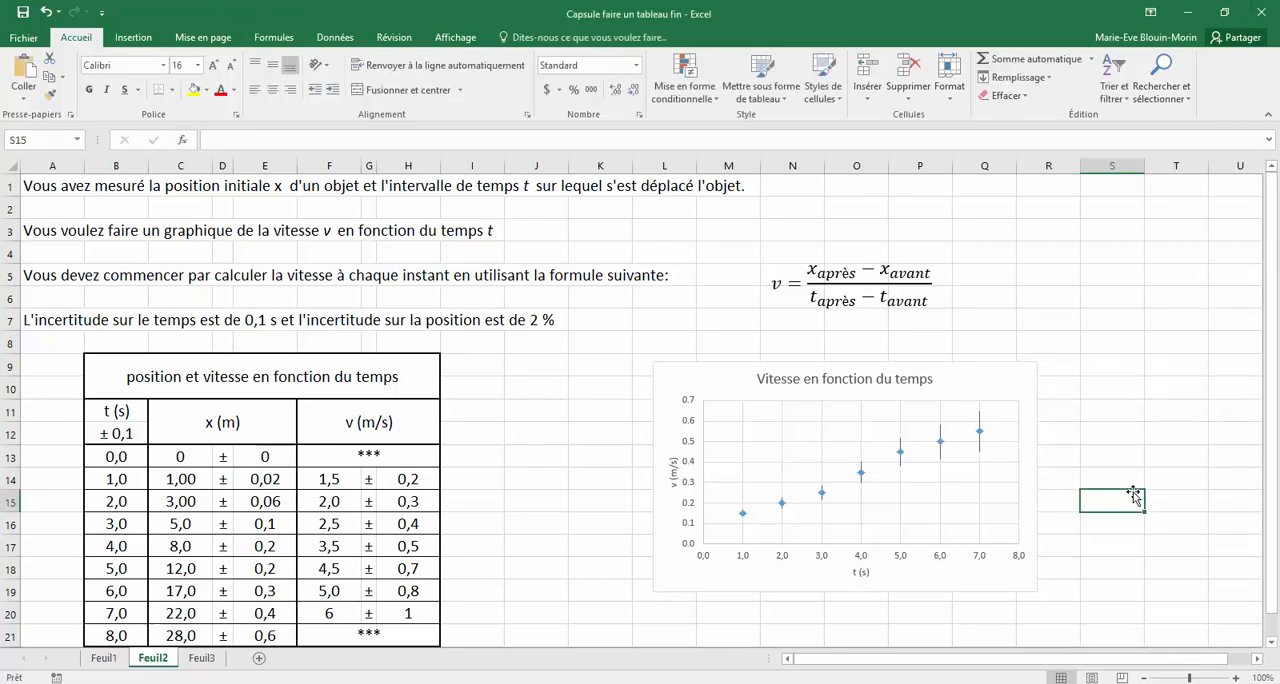
# Enlarge the chart toward the table and downward, so it spans about columns J to Q and rows 9 to 23
pyautogui.doubleClick(675, 387)
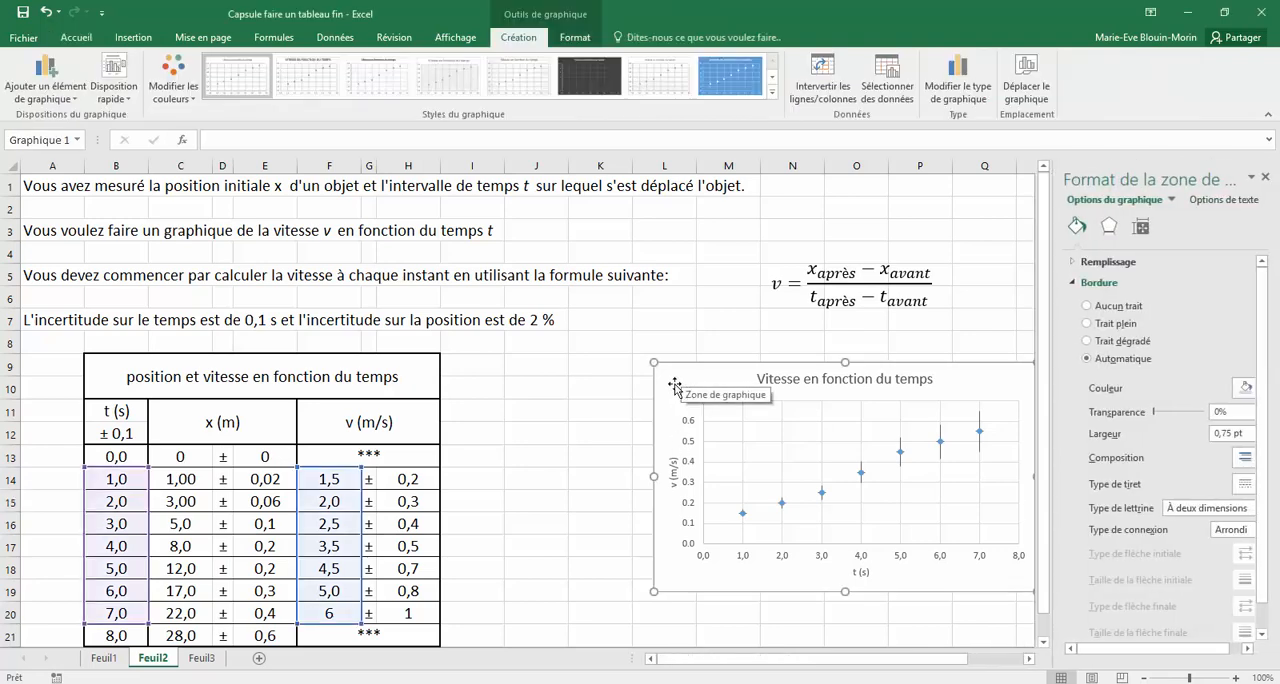
pyautogui.moveTo(654, 593); pyautogui.dragTo(512, 642)
pyautogui.click(1265, 177)
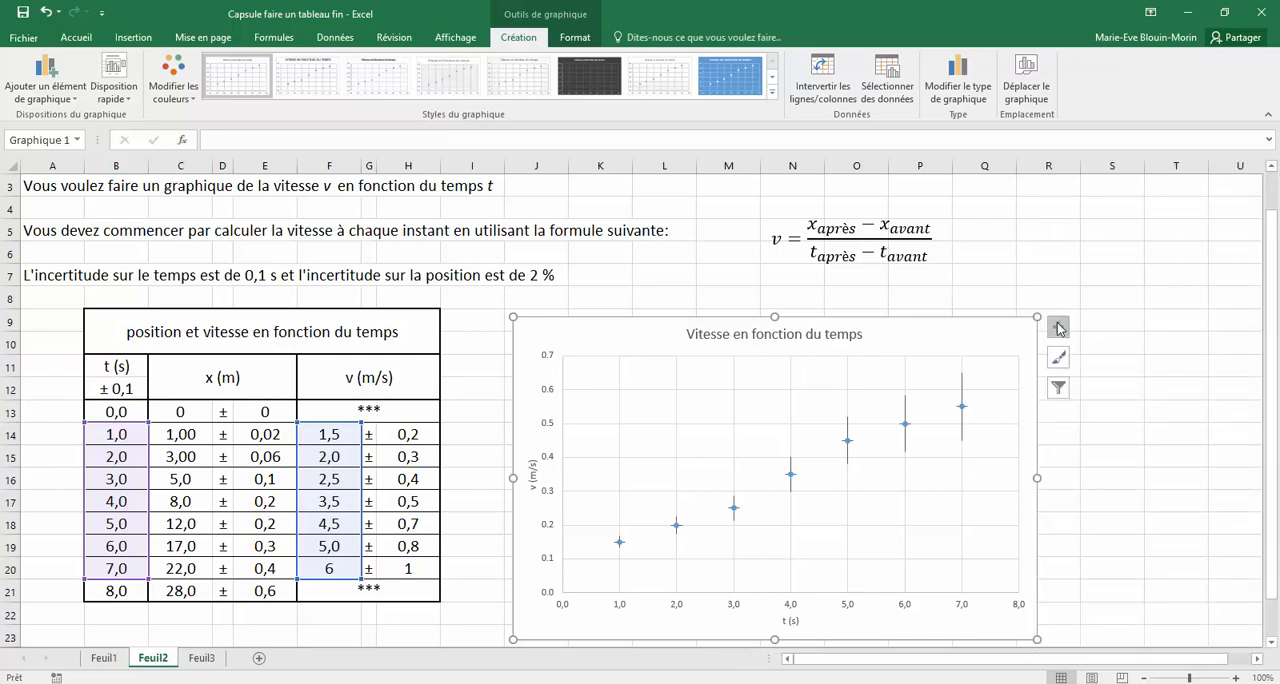
# Add a linear trendline to the velocity series, displaying its equation and R² coefficient on the chart
pyautogui.click(1058, 327)
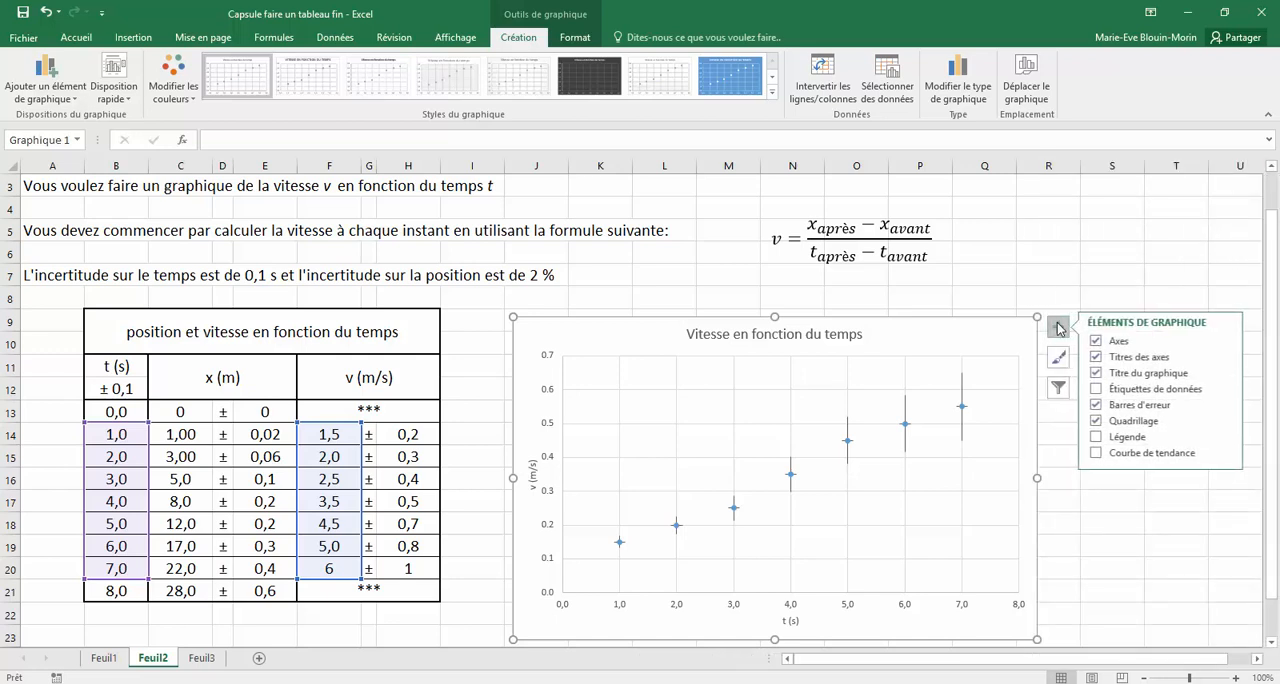
pyautogui.click(1227, 455)
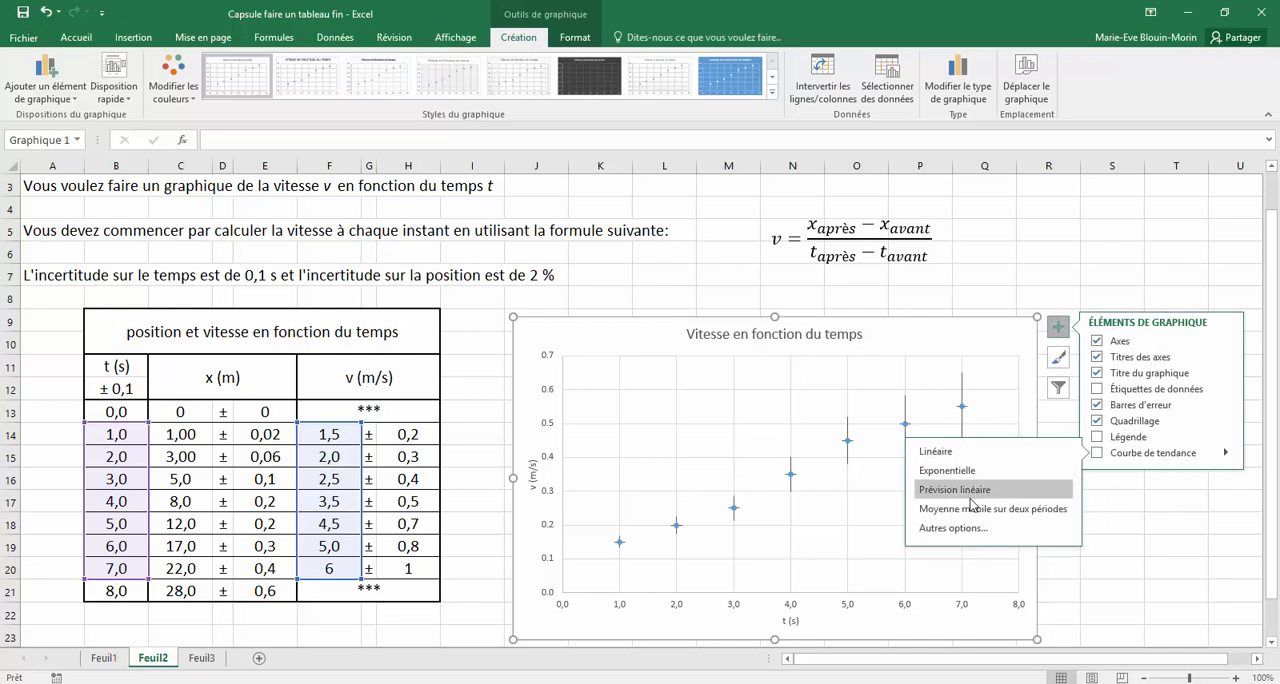
pyautogui.click(965, 529)
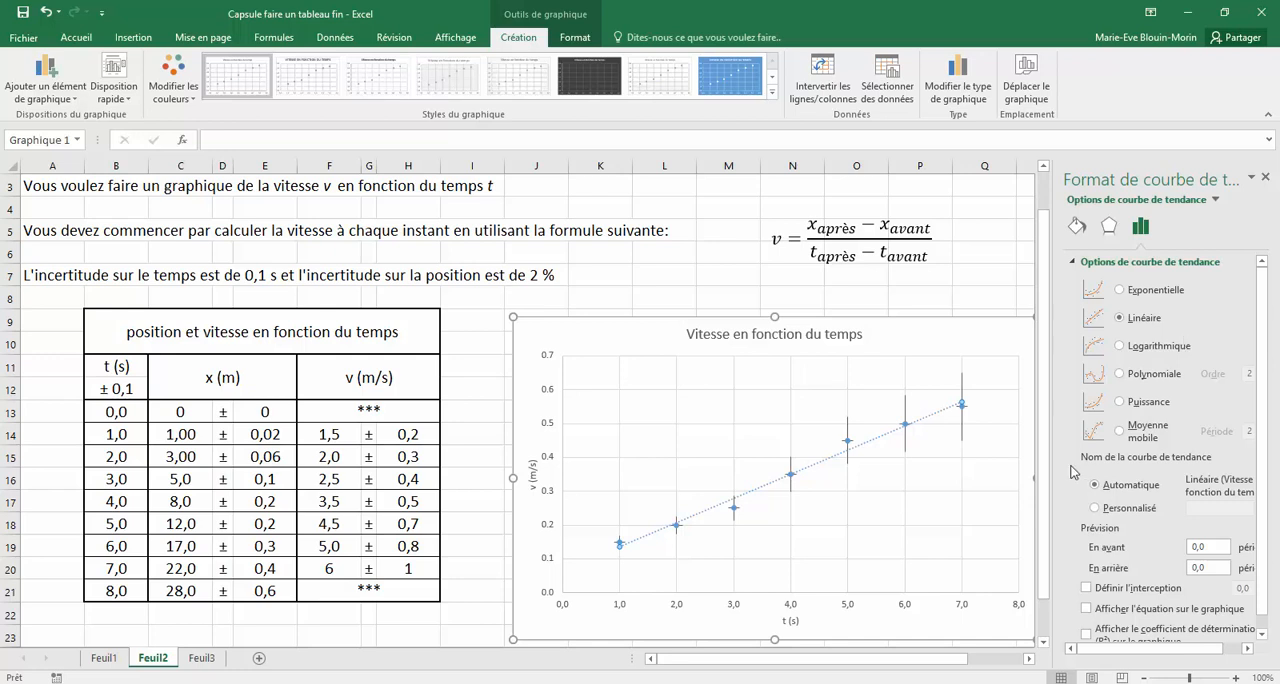
pyautogui.click(1087, 608)
pyautogui.scroll(-1, 1260, 568)
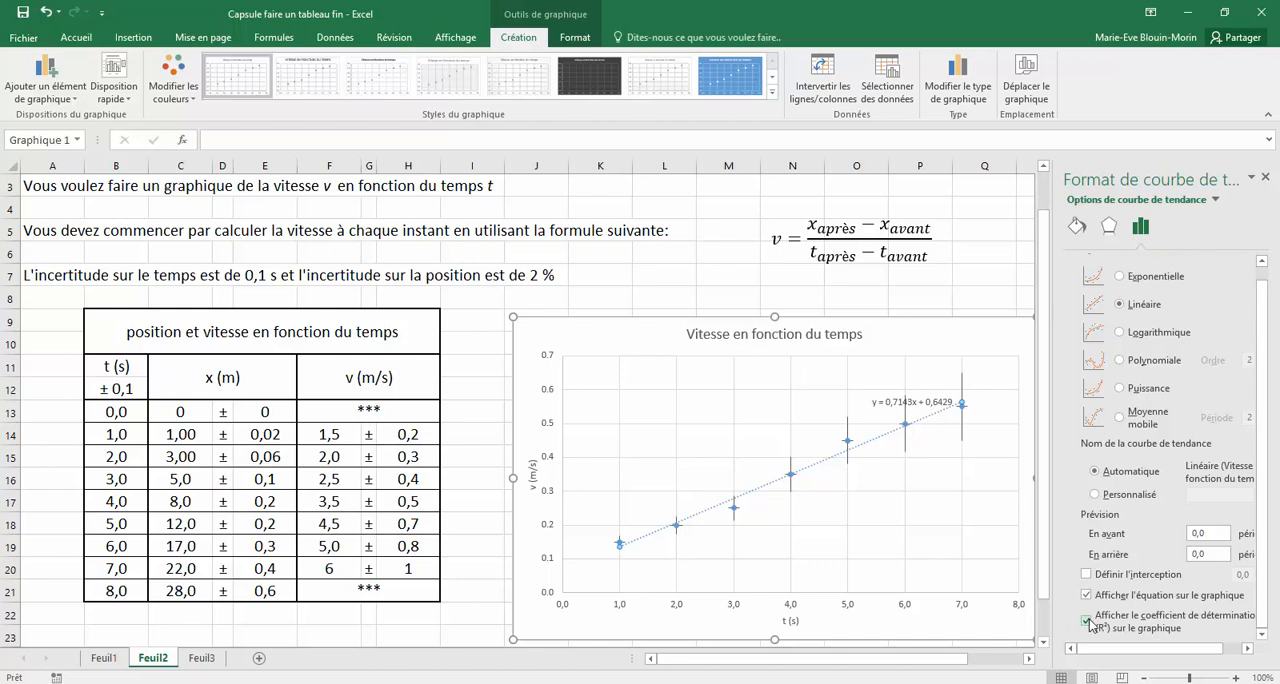
pyautogui.click(1265, 179)
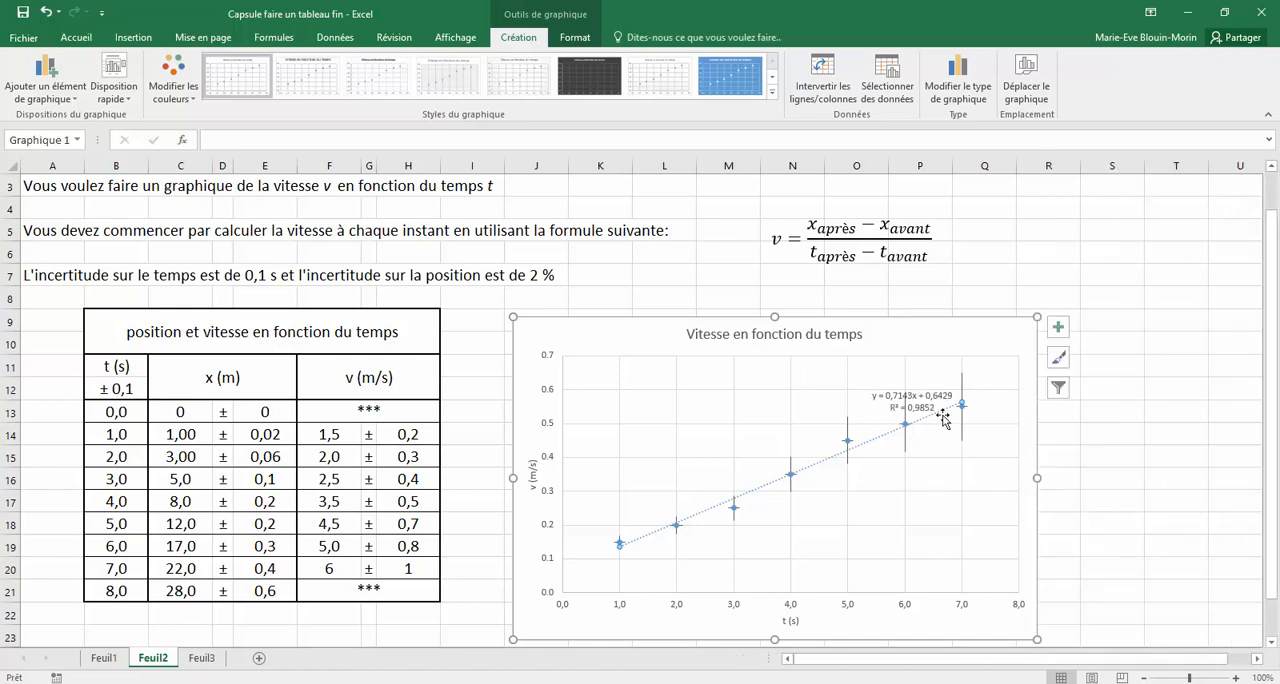
# Move the trendline equation label off the data points to the empty upper-left area of the plot
pyautogui.click(1095, 440)
pyautogui.click(905, 393)
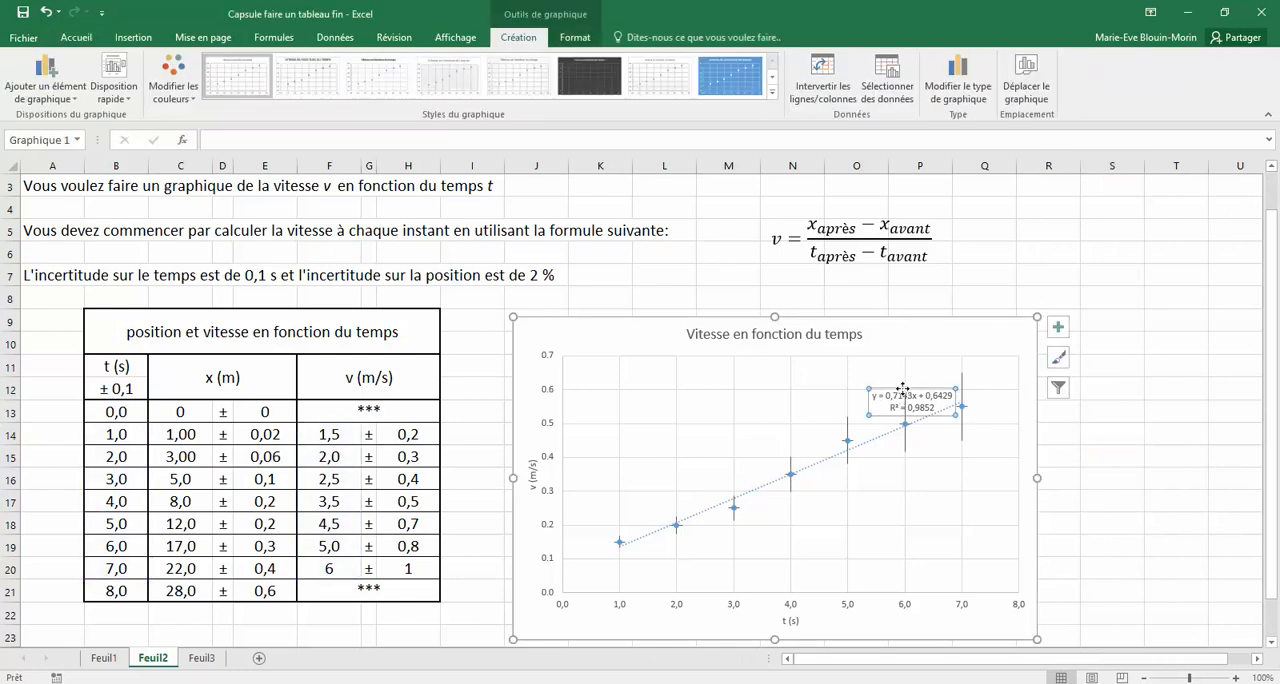
pyautogui.moveTo(903, 389); pyautogui.dragTo(632, 374)
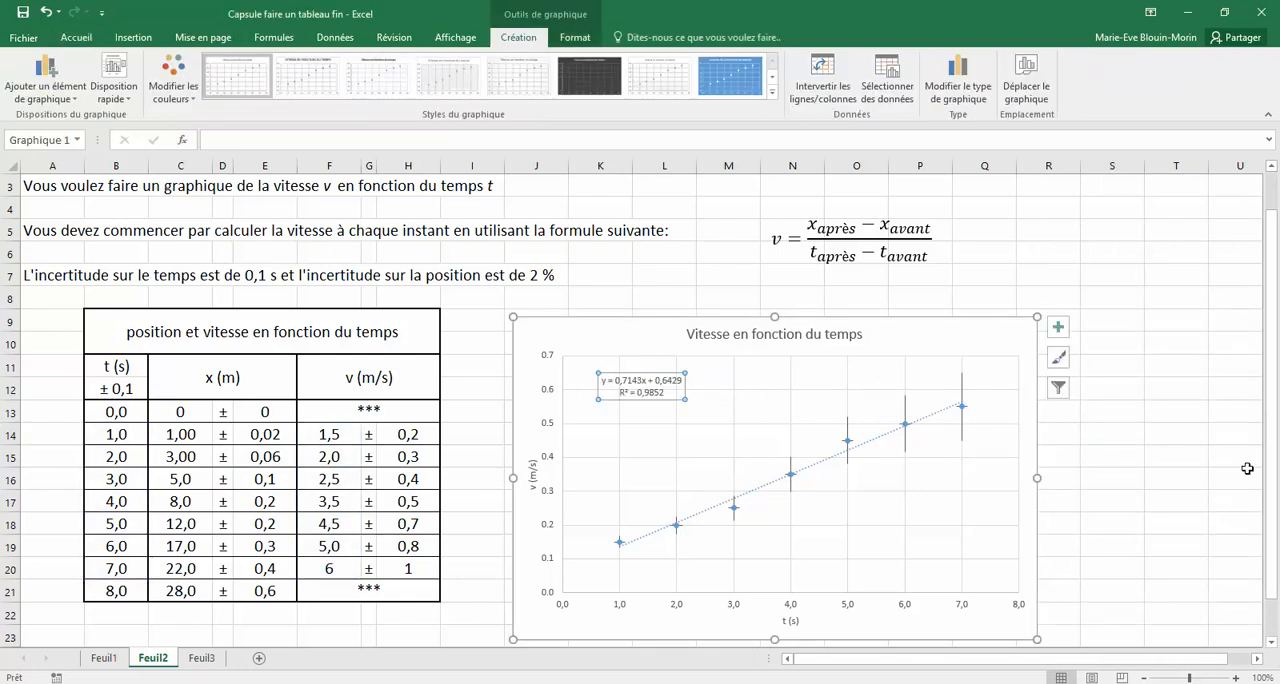
# Set the font size of all the chart's text to 14
pyautogui.click(634, 339)
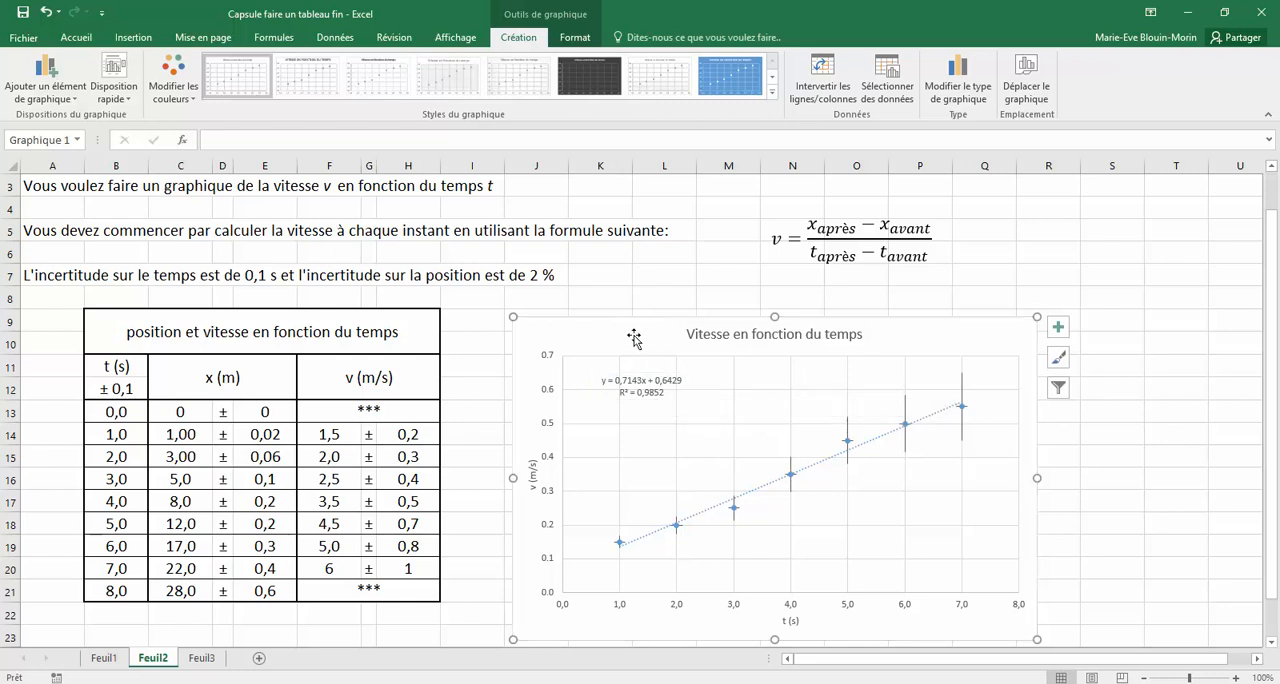
pyautogui.click(88, 38)
pyautogui.click(198, 66)
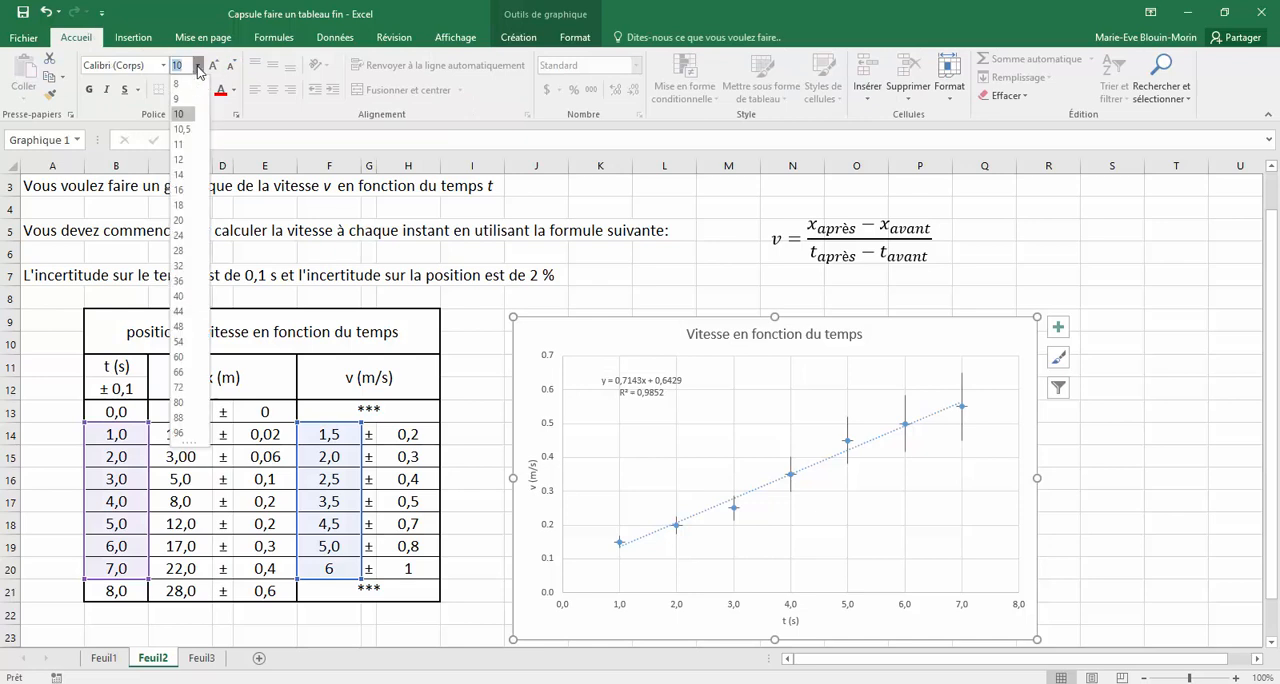
pyautogui.click(193, 178)
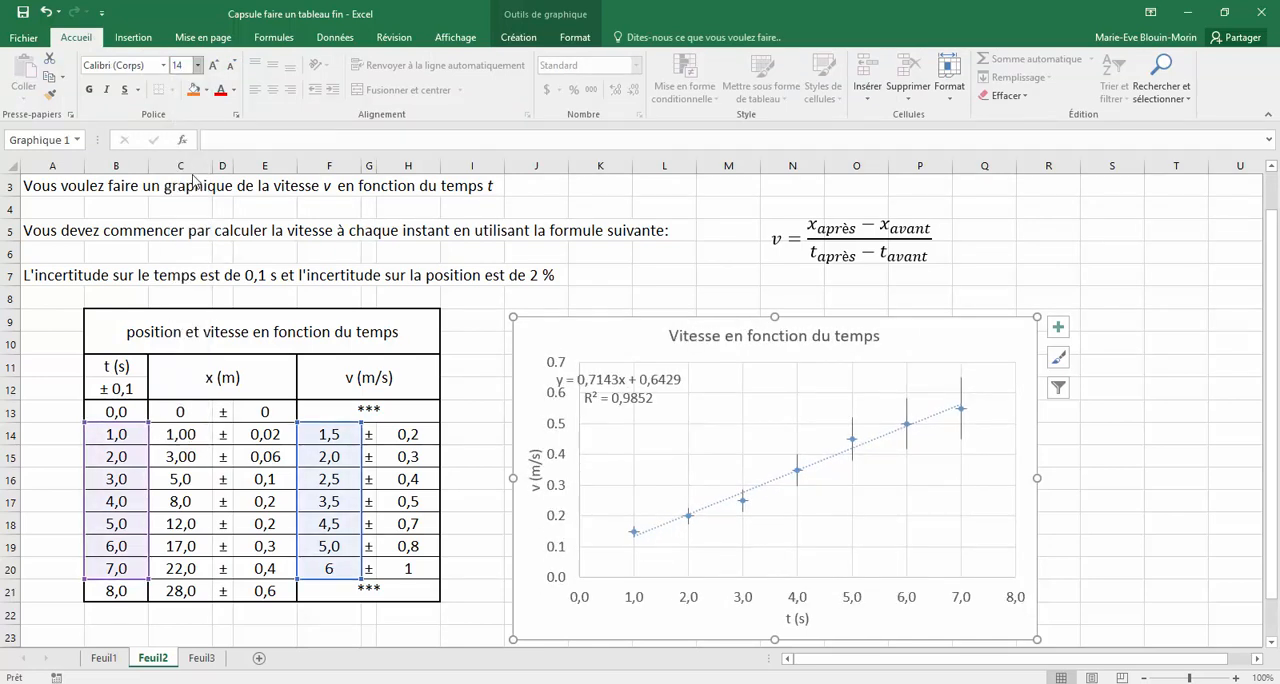
# Shift the enlarged equation label right, clear of the vertical axis values, and deselect the chart
pyautogui.click(632, 392)
pyautogui.moveTo(688, 378); pyautogui.dragTo(754, 385)
pyautogui.click(1174, 411)
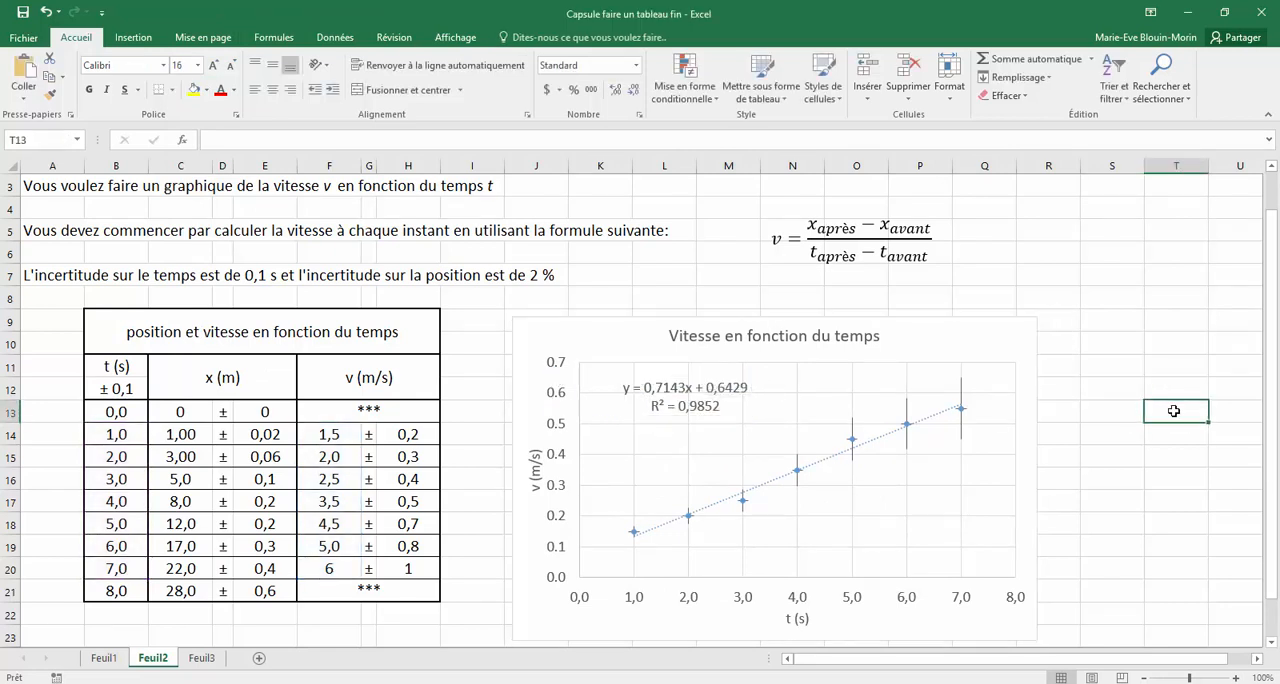